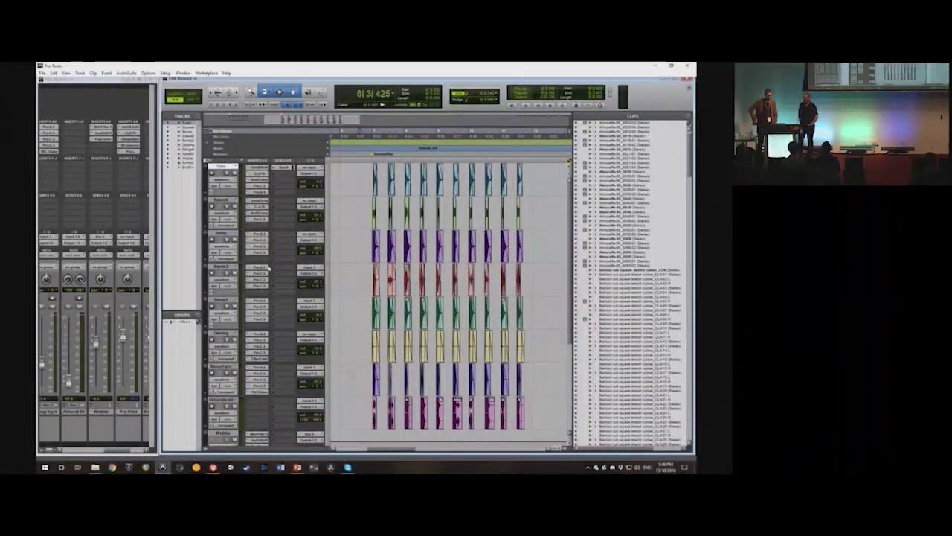
Step: Route the outputs of all selected sound layer tracks to PrePrintBus
{"action": "scroll", "coordinate": [302, 294], "scroll_direction": "down", "scroll_amount": 5}
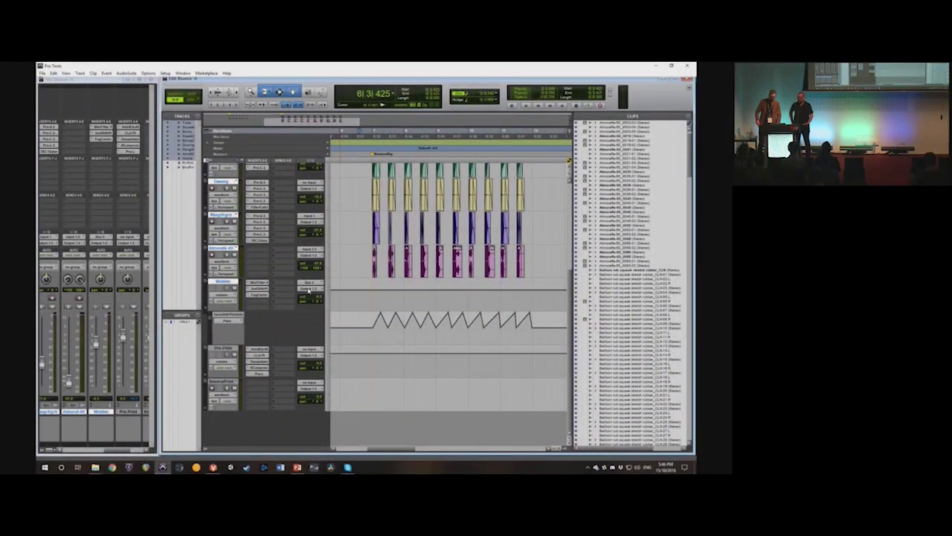
{"action": "left_click", "coordinate": [311, 289]}
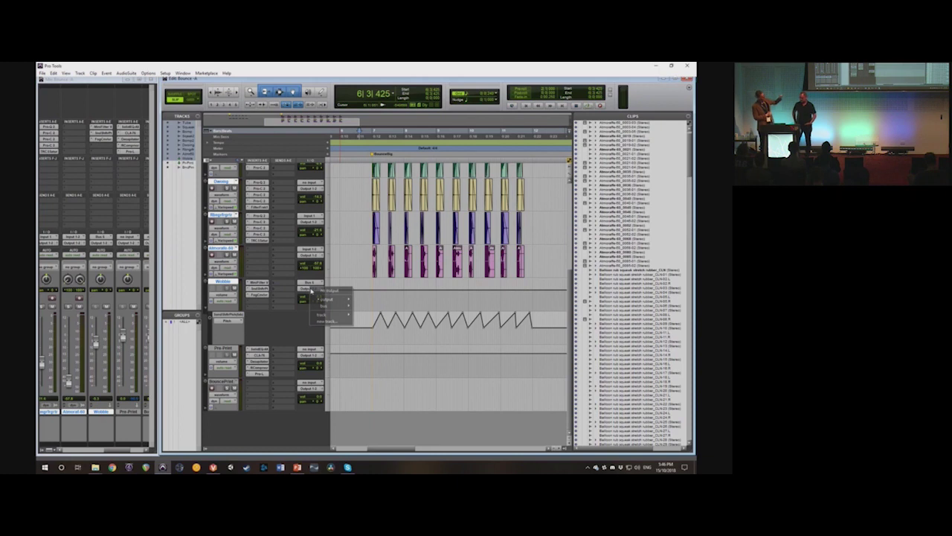
{"action": "mouse_move", "coordinate": [322, 306]}
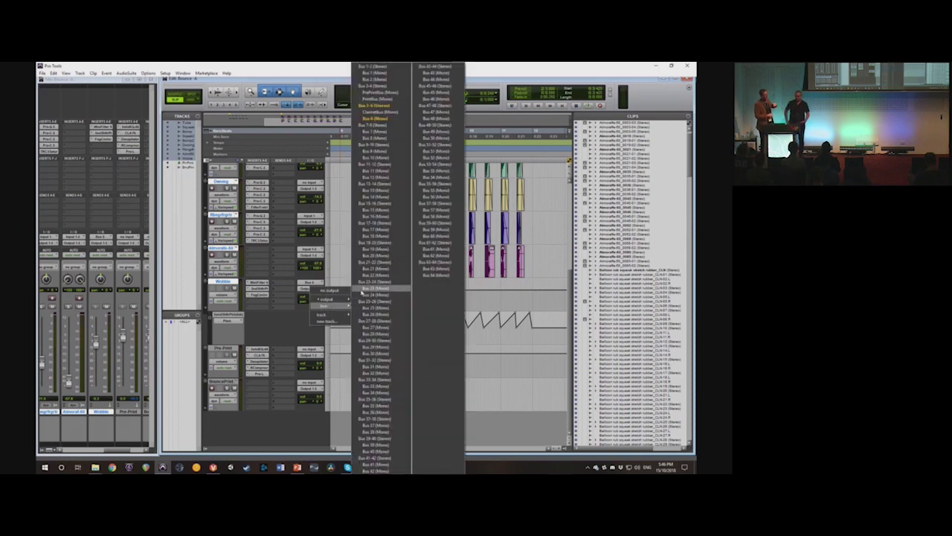
{"action": "left_click", "coordinate": [372, 94], "text": "alt+shift"}
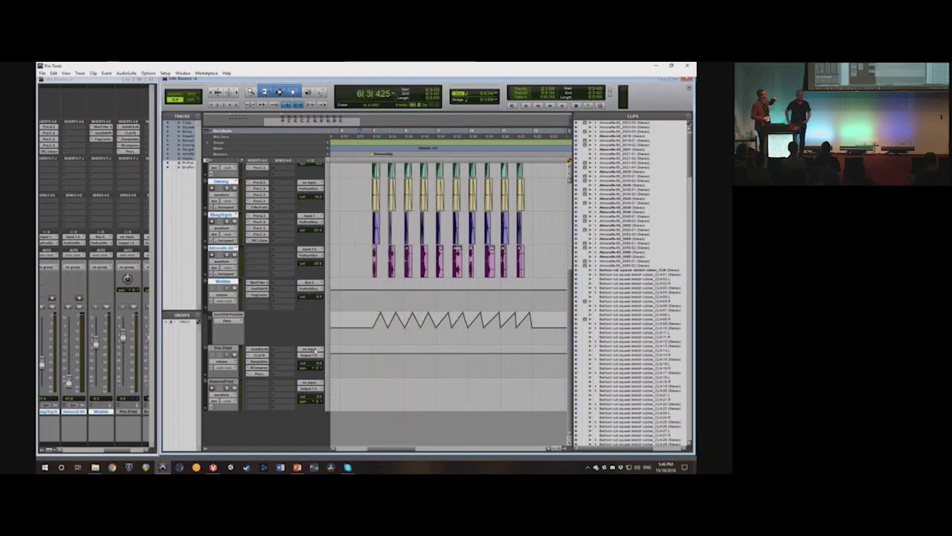
Step: Set the Pre-Print track's input to PrePrintBus
{"action": "left_click", "coordinate": [308, 355]}
{"action": "mouse_move", "coordinate": [335, 368]}
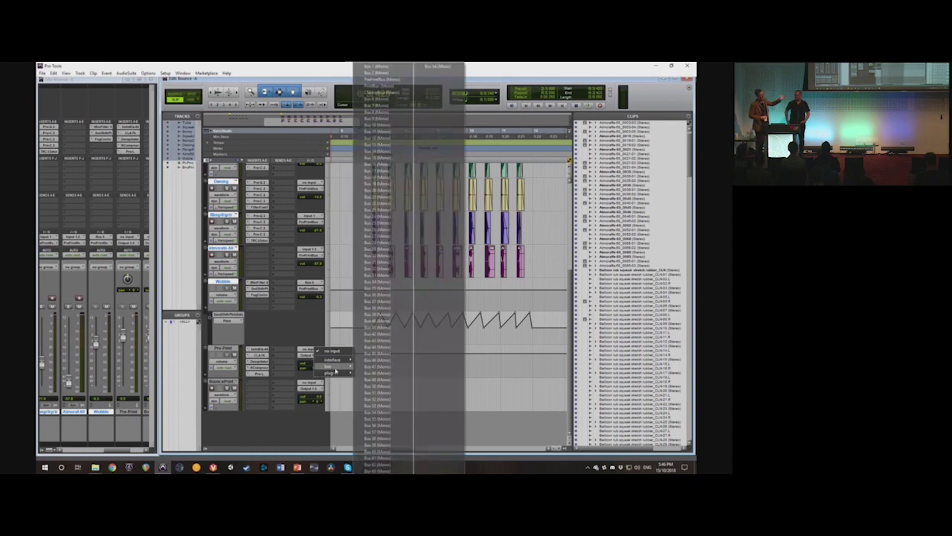
{"action": "left_click", "coordinate": [376, 80]}
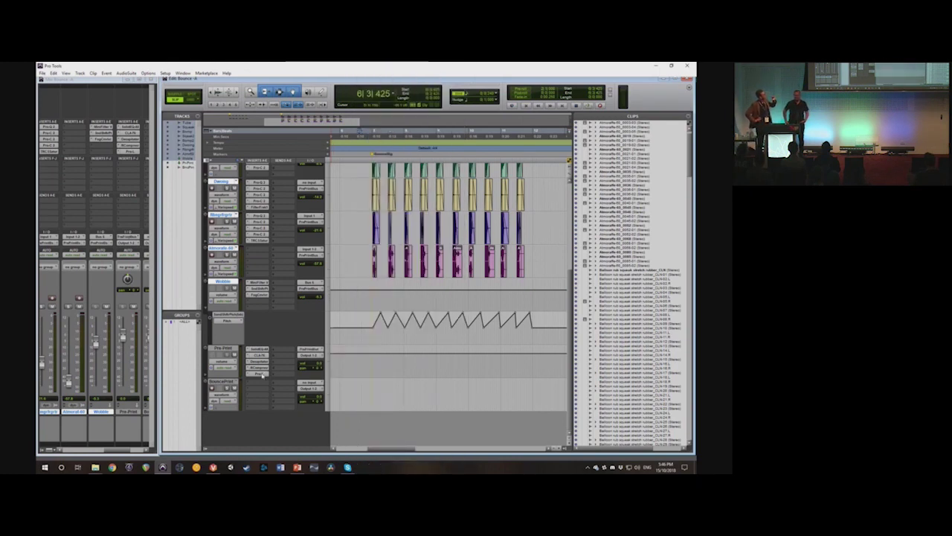
Step: Raise the gain of the Pro-L limiter on the Pre-Print track and slightly lower that track's volume
{"action": "left_click", "coordinate": [259, 374]}
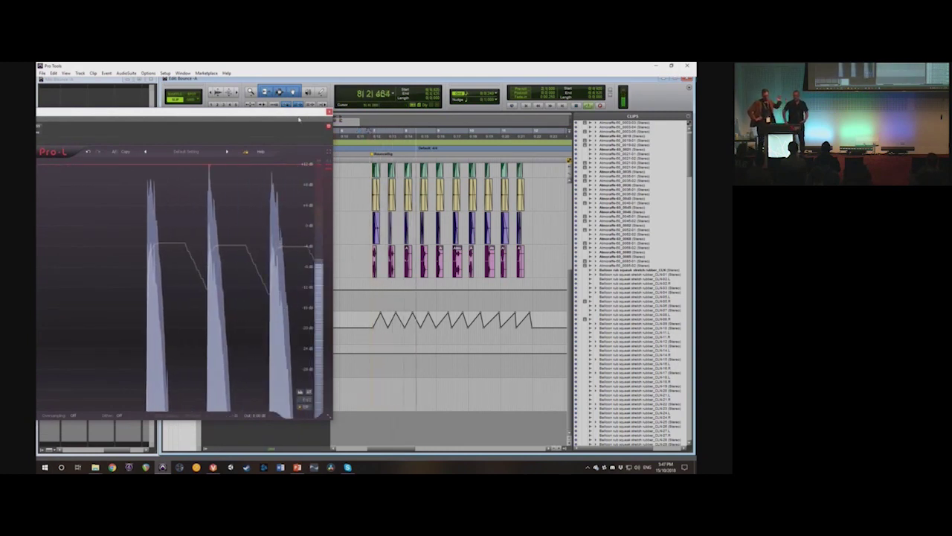
{"action": "left_click_drag", "start_coordinate": [299, 113], "coordinate": [428, 124]}
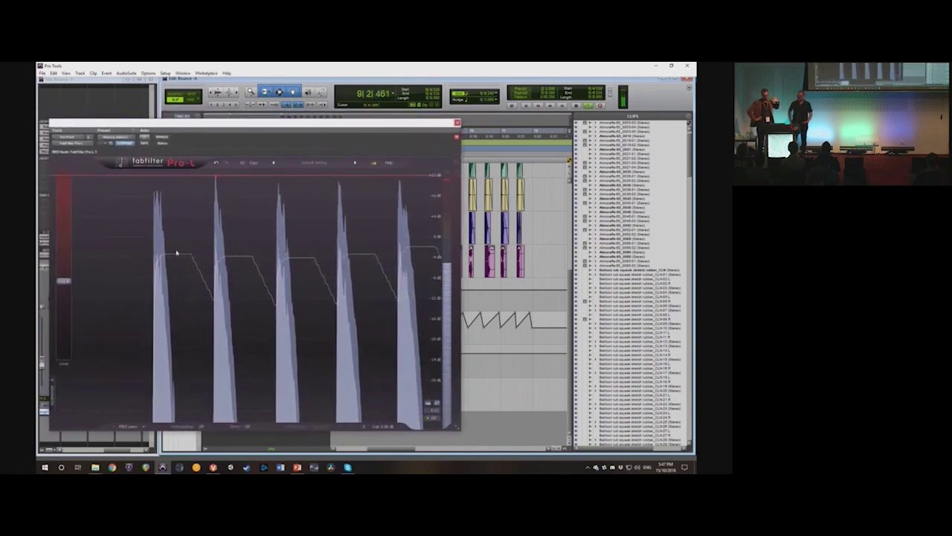
{"action": "left_click_drag", "start_coordinate": [65, 282], "coordinate": [66, 274]}
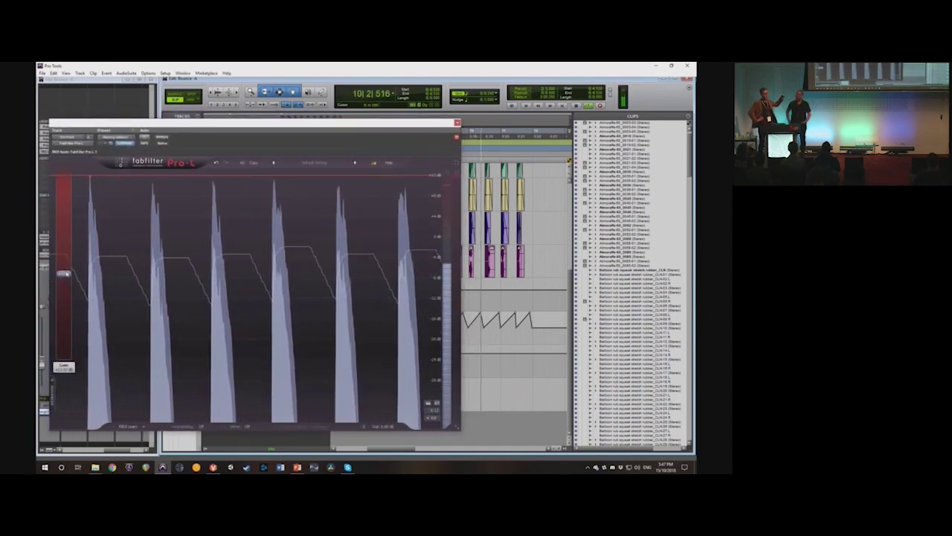
{"action": "left_click_drag", "start_coordinate": [398, 124], "coordinate": [133, 122]}
{"action": "left_click_drag", "start_coordinate": [321, 365], "coordinate": [322, 369]}
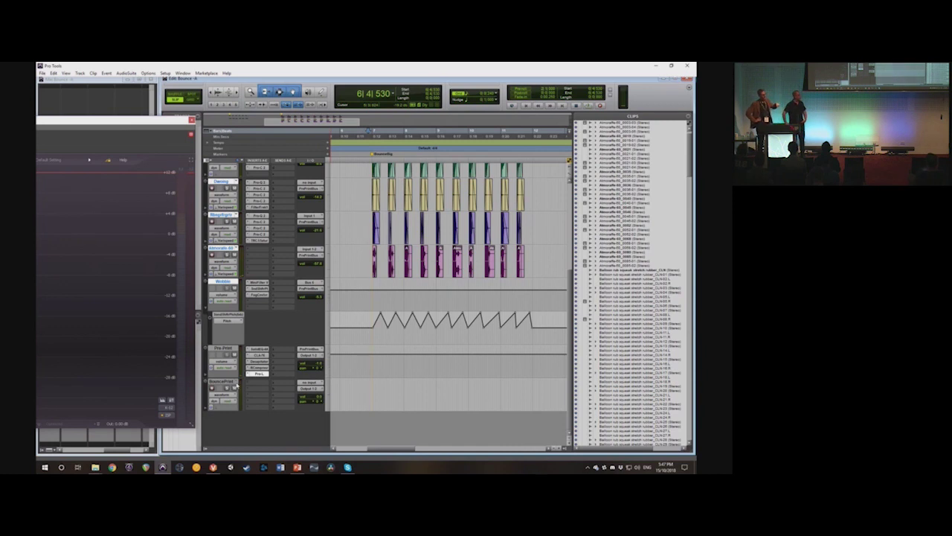
Step: Route the Pre-Print track's output to PrintBus and set the BouncePrint track's input to PrintBus
{"action": "left_click", "coordinate": [311, 356]}
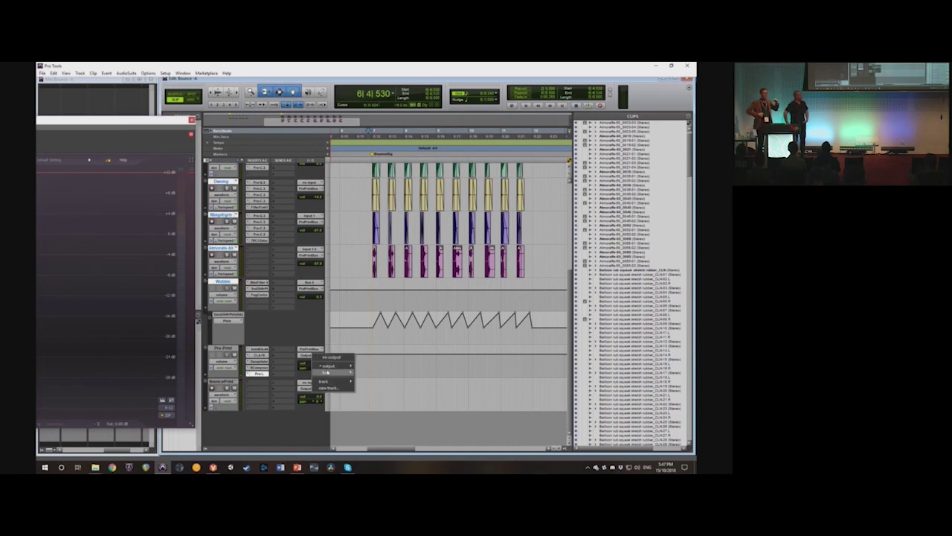
{"action": "mouse_move", "coordinate": [328, 372]}
{"action": "left_click", "coordinate": [378, 99]}
{"action": "left_click", "coordinate": [308, 382]}
{"action": "mouse_move", "coordinate": [321, 398]}
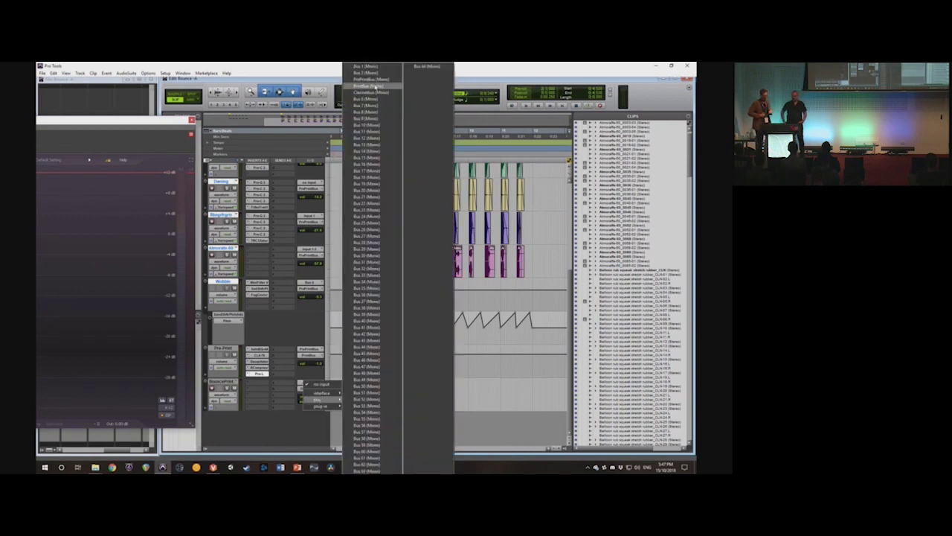
{"action": "left_click", "coordinate": [369, 86]}
Step: Record the first four bounces onto the BouncePrint track and close the limiter window
{"action": "left_click_drag", "start_coordinate": [364, 159], "coordinate": [433, 159]}
{"action": "left_click", "coordinate": [599, 106]}
{"action": "key", "text": "space"}
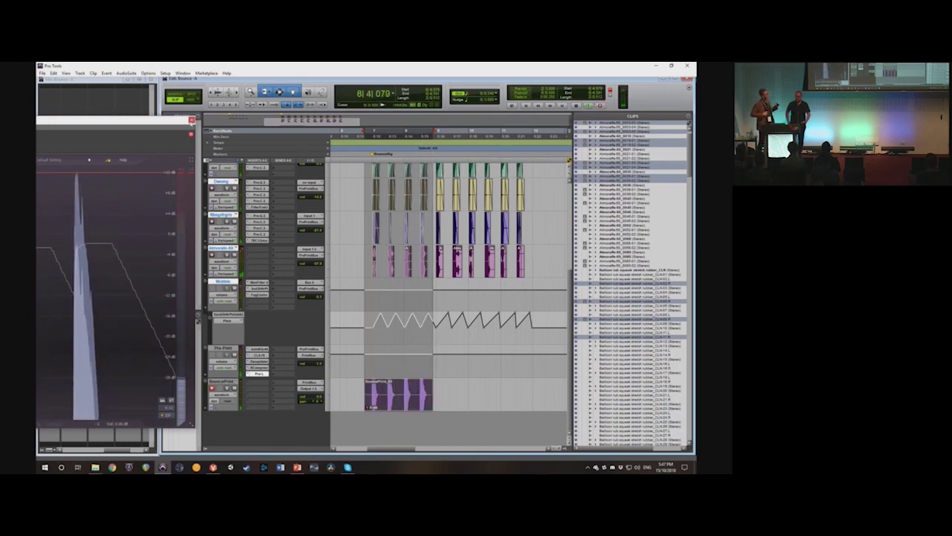
{"action": "left_click", "coordinate": [191, 120]}
Step: Solo the BouncePrint track and trim the silence before the first bounce in the recorded clip
{"action": "left_click", "coordinate": [227, 388]}
{"action": "left_click", "coordinate": [356, 393]}
{"action": "left_click", "coordinate": [395, 401]}
{"action": "key", "text": "t"}
{"action": "key", "text": "t"}
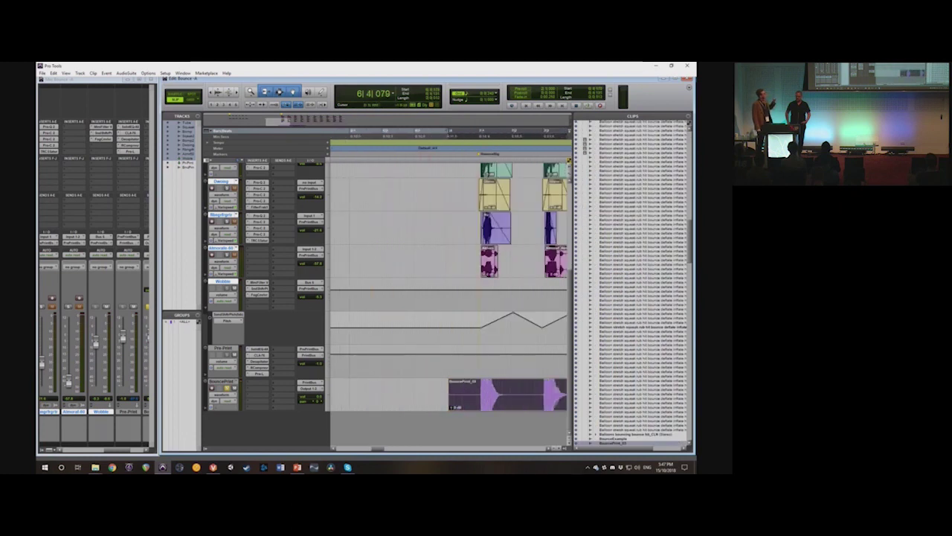
{"action": "scroll", "coordinate": [388, 273], "scroll_direction": "right", "scroll_amount": 2}
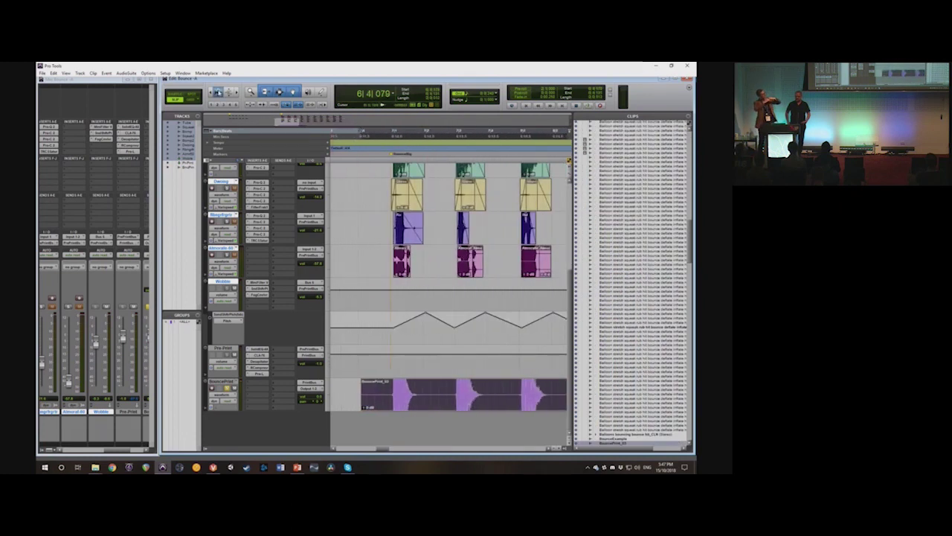
{"action": "left_click_drag", "start_coordinate": [364, 389], "coordinate": [388, 389]}
{"action": "key", "text": "t"}
{"action": "key", "text": "t"}
{"action": "key", "text": "t"}
{"action": "key", "text": "t"}
{"action": "key", "text": "t"}
{"action": "left_click_drag", "start_coordinate": [453, 390], "coordinate": [534, 390]}
{"action": "scroll", "coordinate": [336, 388], "scroll_direction": "right", "scroll_amount": 5}
{"action": "scroll", "coordinate": [361, 394], "scroll_direction": "left", "scroll_amount": 1}
{"action": "scroll", "coordinate": [360, 394], "scroll_direction": "left", "scroll_amount": 1}
{"action": "left_click_drag", "start_coordinate": [361, 390], "coordinate": [390, 386]}
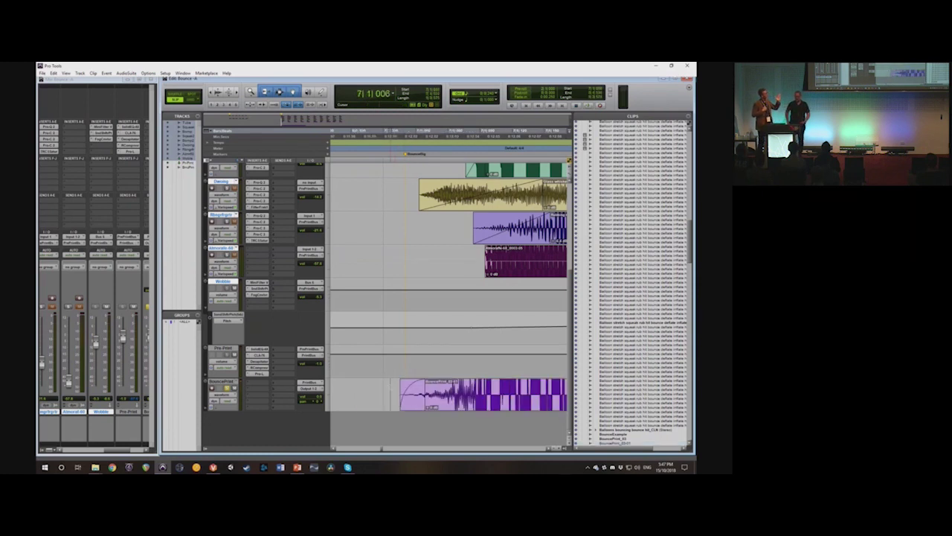
Step: Delete the silent section of the recording between the first and second bounces
{"action": "key", "text": "r"}
{"action": "key", "text": "r"}
{"action": "key", "text": "r"}
{"action": "scroll", "coordinate": [459, 386], "scroll_direction": "right", "scroll_amount": 3}
{"action": "left_click_drag", "start_coordinate": [505, 387], "coordinate": [425, 387]}
{"action": "key", "text": "Delete"}
Step: Consolidate the trimmed first bounce on the BouncePrint track into a single clip
{"action": "scroll", "coordinate": [427, 395], "scroll_direction": "left", "scroll_amount": 1}
{"action": "left_click", "coordinate": [426, 404]}
{"action": "key", "text": "alt+shift+3"}
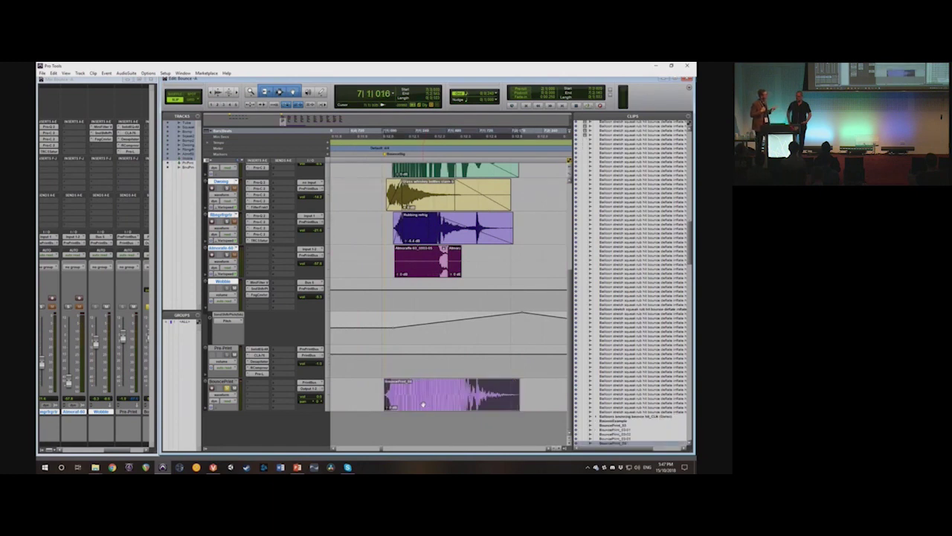
{"action": "scroll", "coordinate": [426, 404], "scroll_direction": "right", "scroll_amount": 3}
{"action": "left_click_drag", "start_coordinate": [358, 395], "coordinate": [362, 394]}
{"action": "scroll", "coordinate": [362, 395], "scroll_direction": "left", "scroll_amount": 2}
{"action": "scroll", "coordinate": [425, 401], "scroll_direction": "right", "scroll_amount": 3}
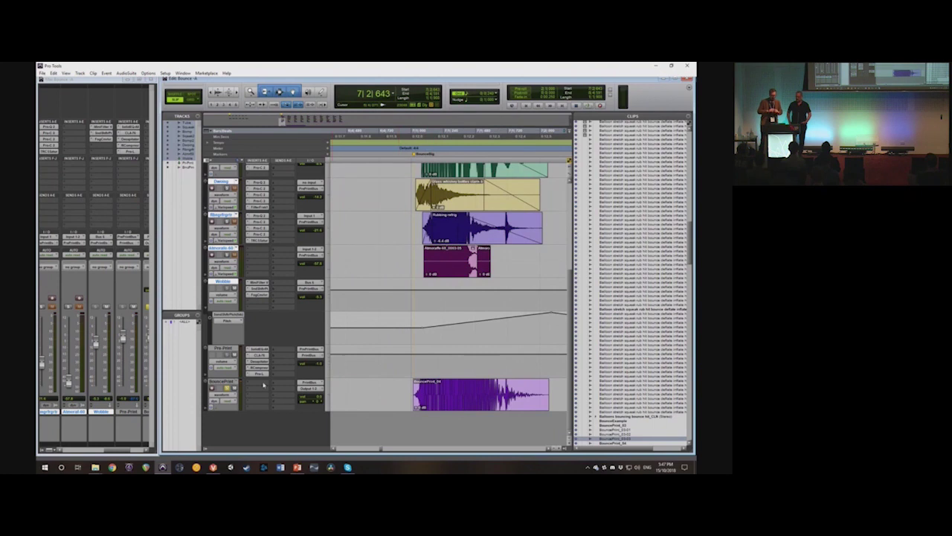
Step: Rename the BouncePrint track as sfxBounceBig and consolidate the first bounce again so the clip takes the track's name
{"action": "double_click", "coordinate": [221, 382]}
{"action": "type", "text": "B"}
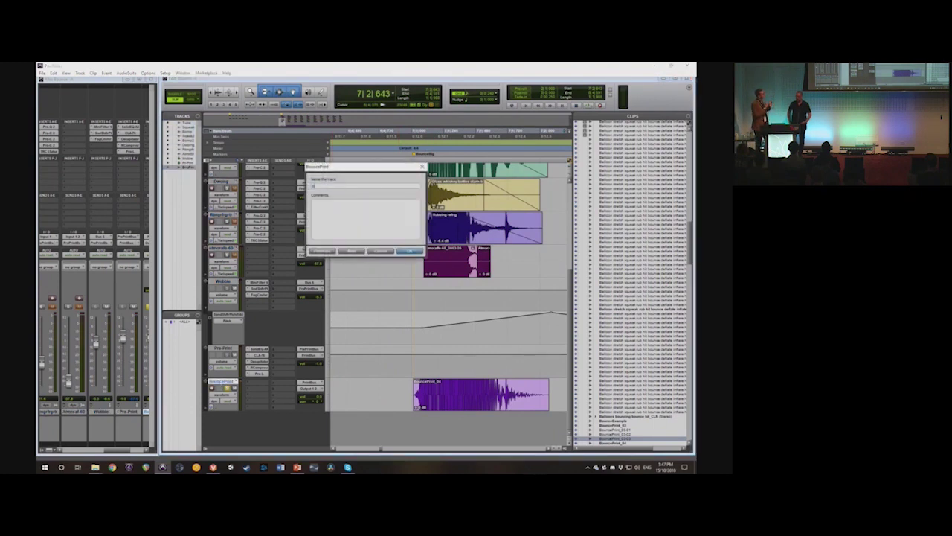
{"action": "type", "text": "d"}
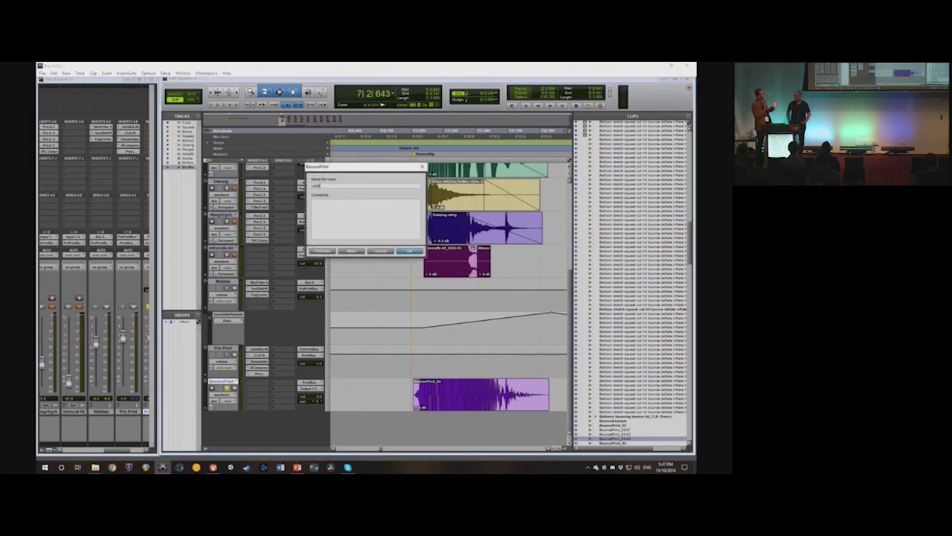
{"action": "key", "text": "Return"}
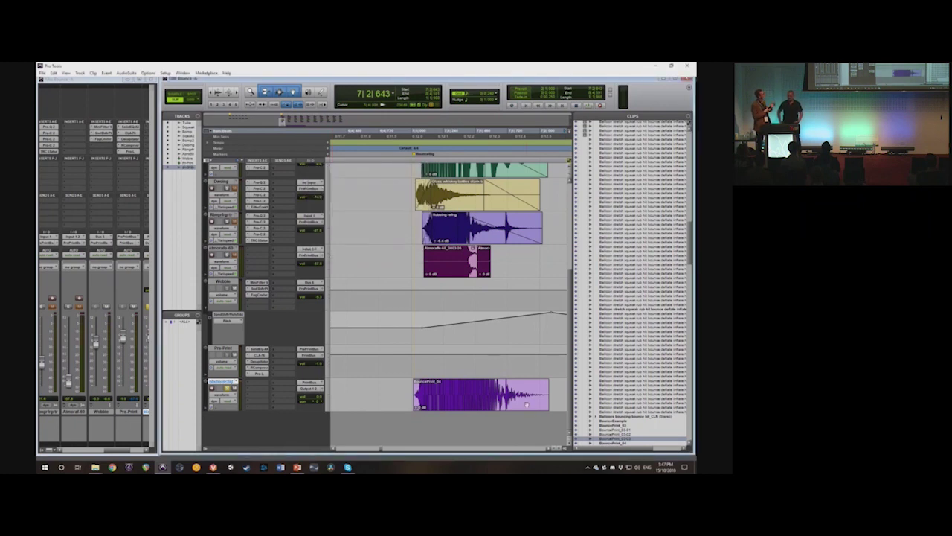
{"action": "left_click", "coordinate": [499, 405]}
{"action": "scroll", "coordinate": [485, 404], "scroll_direction": "right", "scroll_amount": 2}
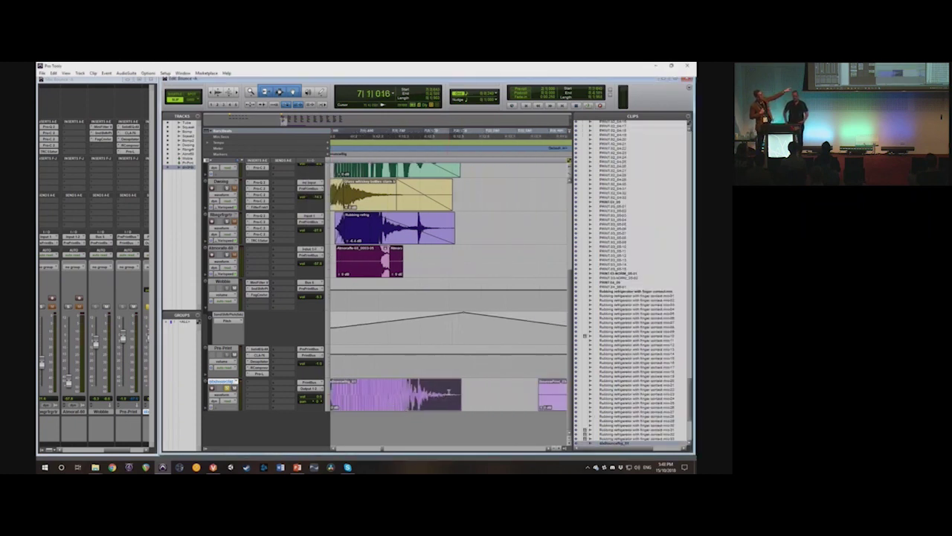
Step: Trim the start of the second bounce clip to the onset of its sound
{"action": "left_click", "coordinate": [495, 394]}
{"action": "key", "text": "t"}
{"action": "key", "text": "t"}
{"action": "key", "text": "t"}
{"action": "key", "text": "t"}
{"action": "left_click", "coordinate": [504, 395]}
{"action": "key", "text": "a"}
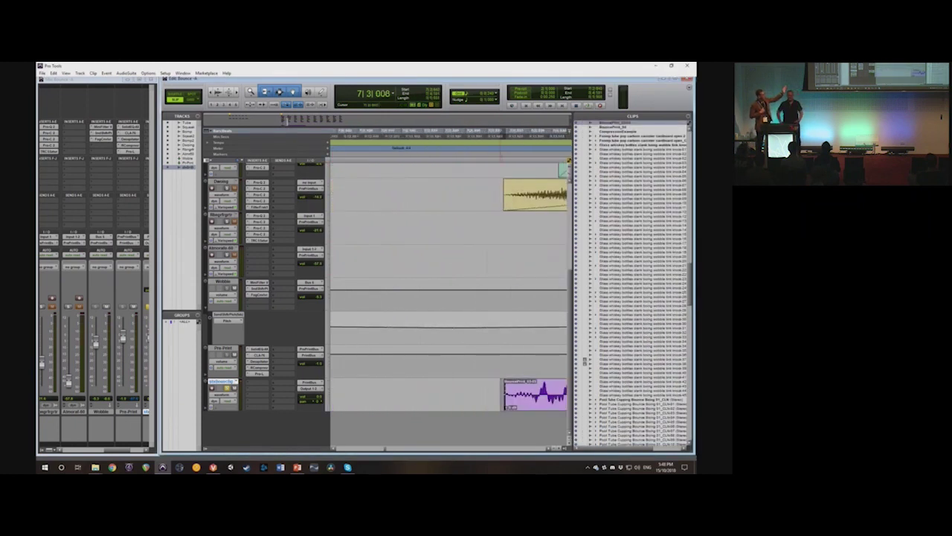
Step: Delete the silence between the second and third bounces on the print track
{"action": "key", "text": "r"}
{"action": "key", "text": "r"}
{"action": "key", "text": "r"}
{"action": "scroll", "coordinate": [504, 394], "scroll_direction": "right", "scroll_amount": 2}
{"action": "left_click_drag", "start_coordinate": [494, 394], "coordinate": [521, 394]}
{"action": "scroll", "coordinate": [493, 401], "scroll_direction": "left", "scroll_amount": 5}
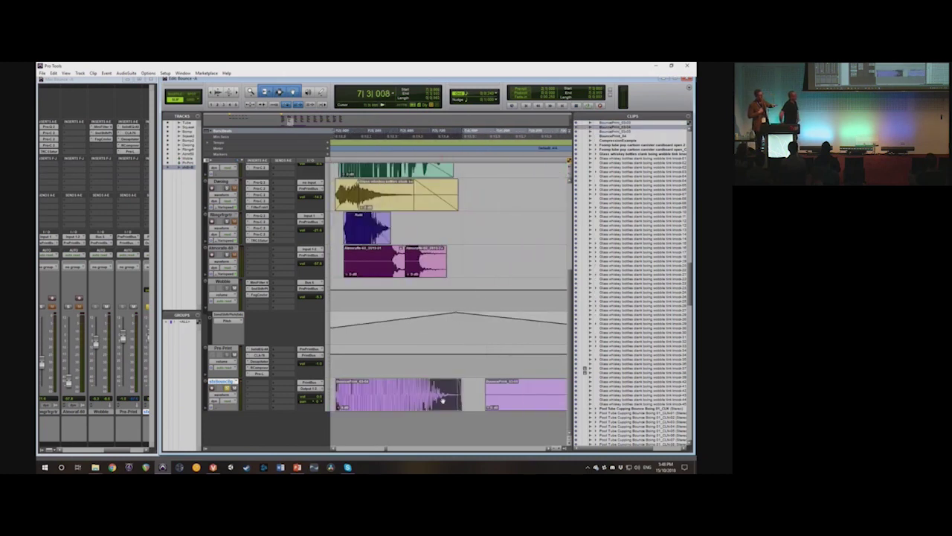
Step: Trim the start of the third bounce clip to its sound and delete the silence after it
{"action": "scroll", "coordinate": [449, 287], "scroll_direction": "right", "scroll_amount": 5}
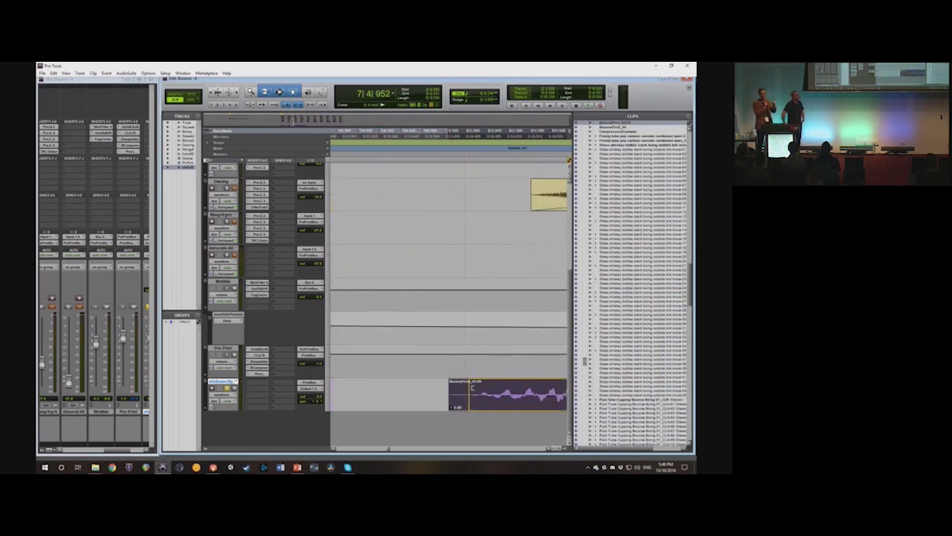
{"action": "key", "text": "Delete"}
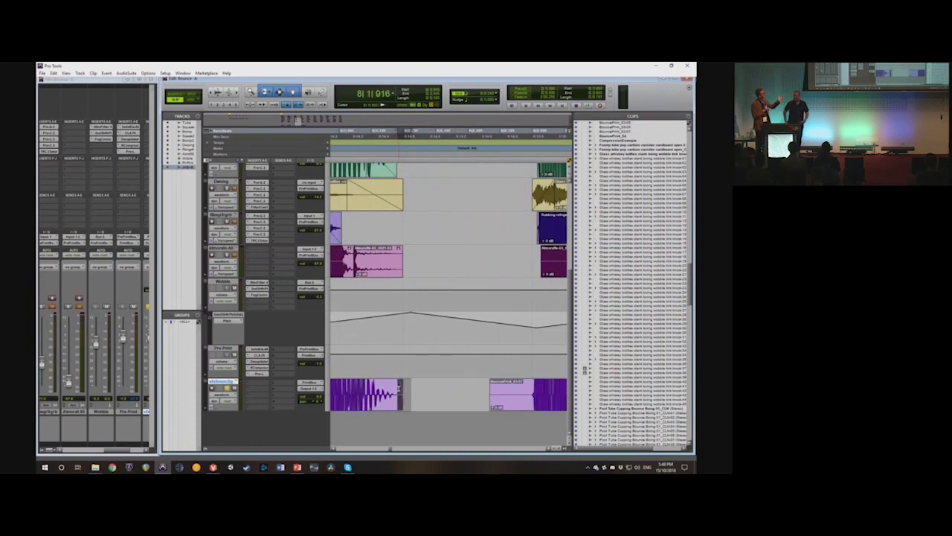
{"action": "scroll", "coordinate": [406, 402], "scroll_direction": "left", "scroll_amount": 2}
{"action": "left_click", "coordinate": [406, 404]}
{"action": "scroll", "coordinate": [406, 404], "scroll_direction": "right", "scroll_amount": 3}
Step: Trim the start of the fourth bounce clip to its sound and delete the silence after it
{"action": "key", "text": "t"}
{"action": "key", "text": "t"}
{"action": "key", "text": "t"}
{"action": "left_click_drag", "start_coordinate": [432, 394], "coordinate": [386, 394]}
{"action": "left_click", "coordinate": [450, 395]}
{"action": "key", "text": "r"}
{"action": "key", "text": "r"}
{"action": "key", "text": "r"}
{"action": "scroll", "coordinate": [487, 387], "scroll_direction": "right", "scroll_amount": 3}
{"action": "key", "text": "Delete"}
Step: Consolidate the fourth bounce into its own clip named after the track
{"action": "left_click", "coordinate": [439, 401]}
{"action": "key", "text": "r"}
{"action": "key", "text": "alt+shift+3"}
{"action": "key", "text": "r"}
{"action": "key", "text": "r"}
Step: Export the four selected sfxBounceBig clips from the clip list as files into the current folder
{"action": "scroll", "coordinate": [691, 391], "scroll_direction": "down", "scroll_amount": 5}
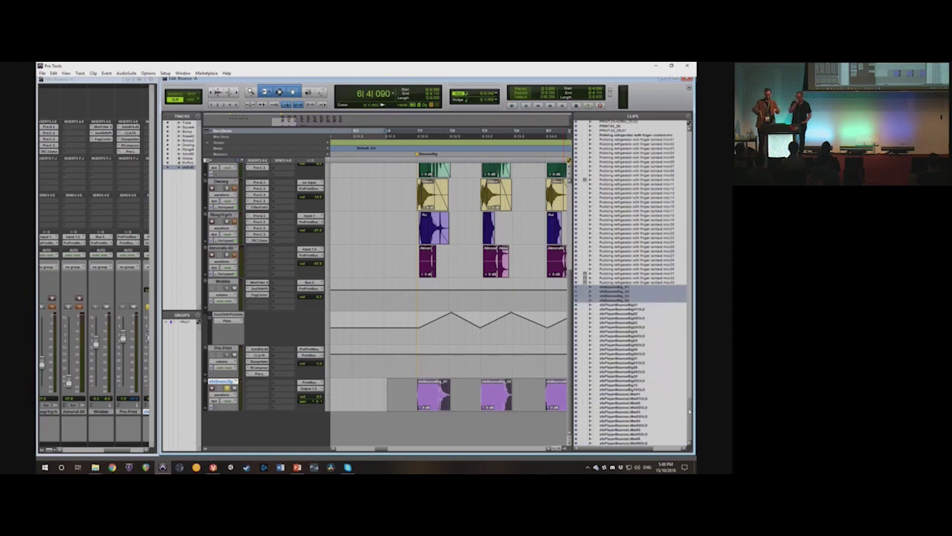
{"action": "right_click", "coordinate": [619, 292]}
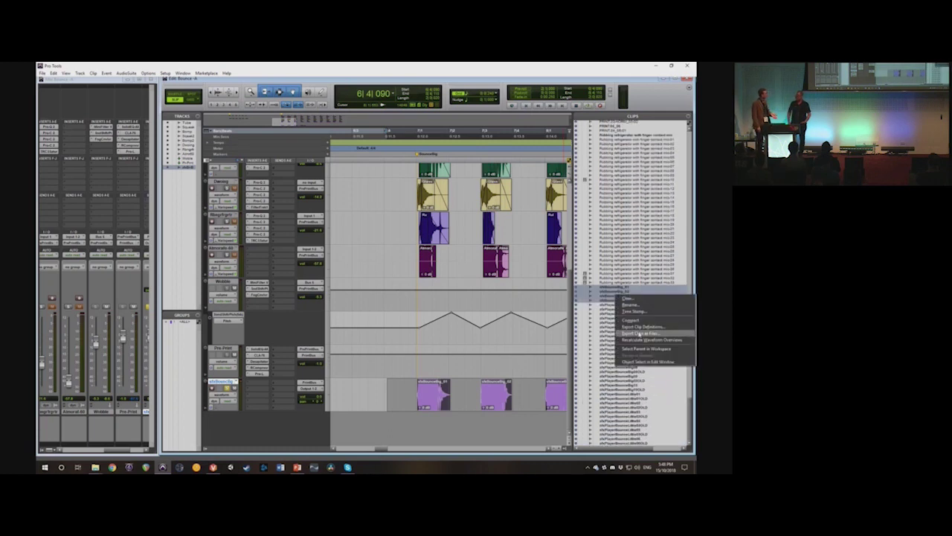
{"action": "left_click", "coordinate": [641, 332]}
{"action": "left_click", "coordinate": [383, 223]}
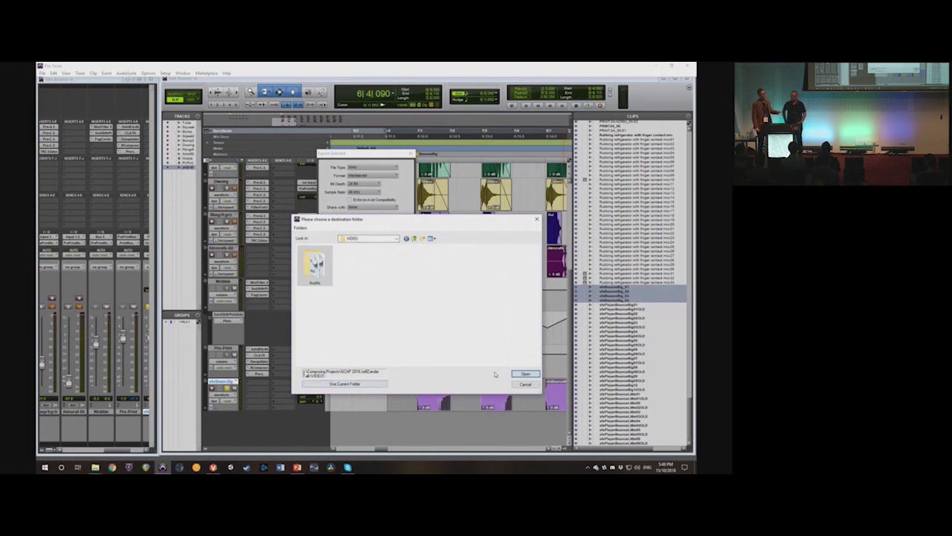
{"action": "left_click", "coordinate": [368, 384]}
{"action": "left_click", "coordinate": [402, 278]}
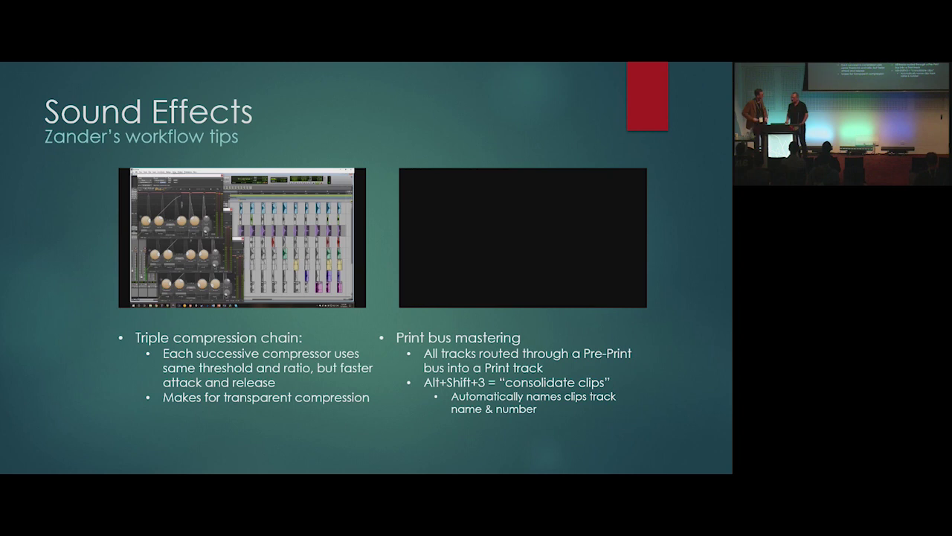
{"action": "key", "text": "Right"}
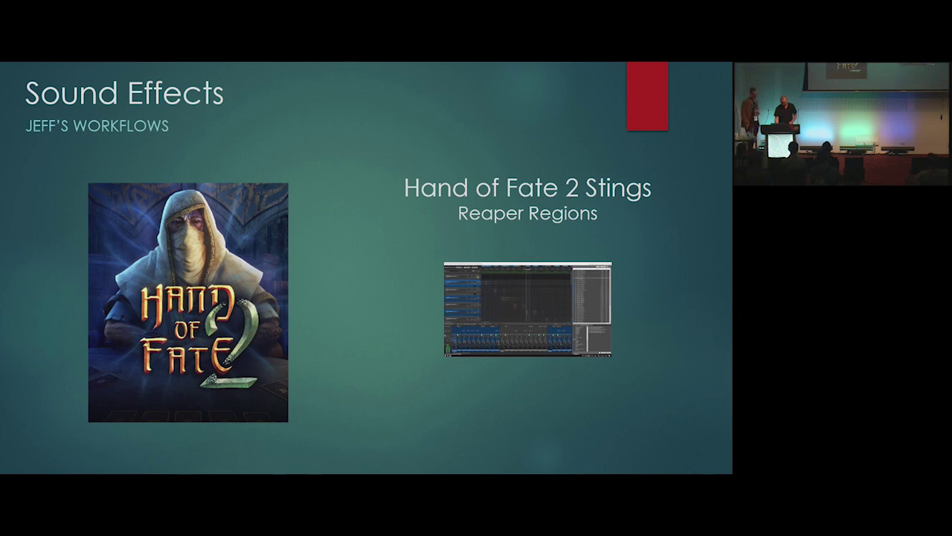
{"action": "key", "text": "Right"}
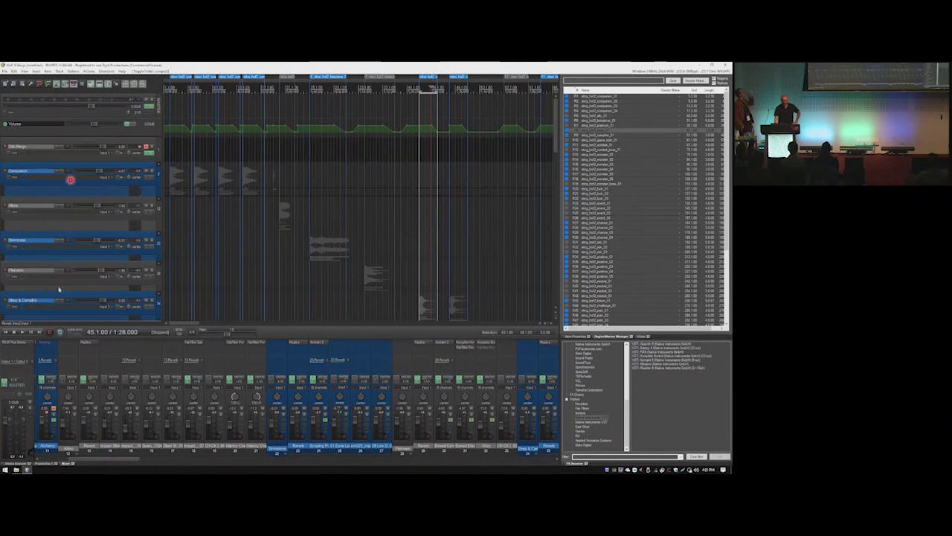
Step: In the REAPER stings project, select the Companion folder track and expand it to review its child tracks
{"action": "left_click", "coordinate": [67, 170]}
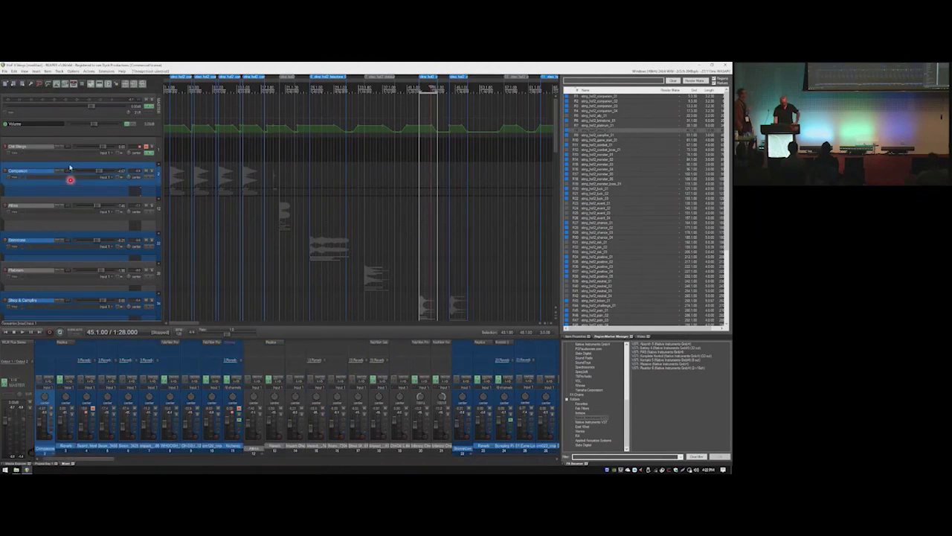
{"action": "left_click", "coordinate": [159, 162]}
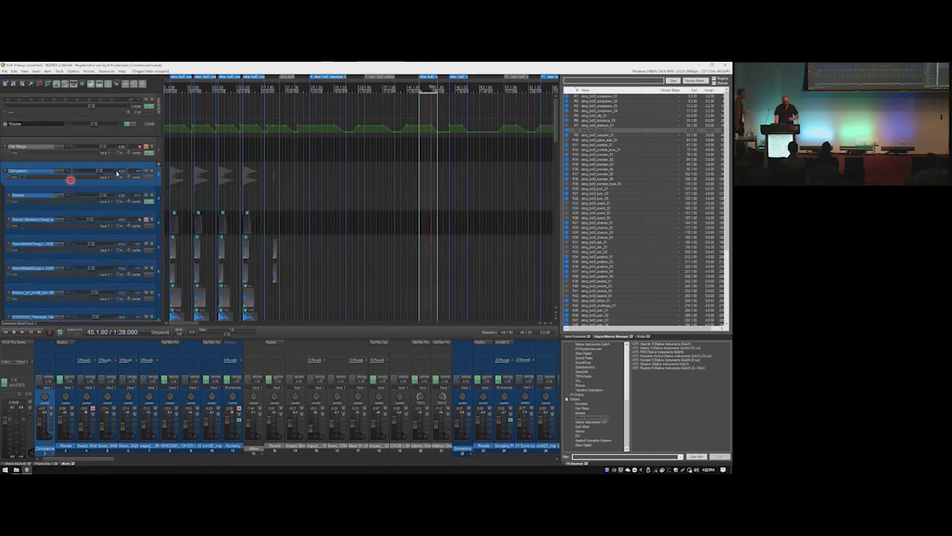
{"action": "scroll", "coordinate": [113, 181], "scroll_direction": "down", "scroll_amount": 3}
{"action": "scroll", "coordinate": [114, 181], "scroll_direction": "down", "scroll_amount": 1}
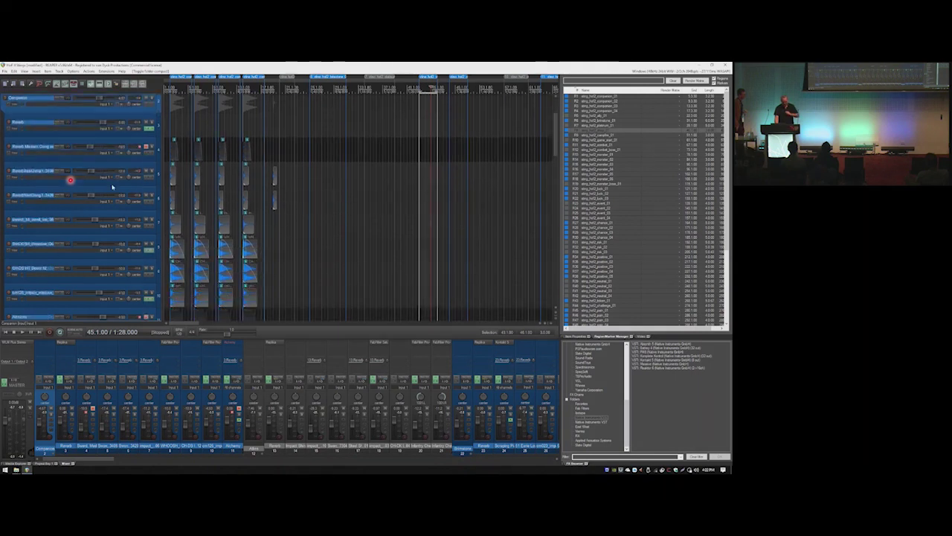
Step: Collapse the Companion folder track and select the other sting folder tracks down to Shop & Campfire to review them, ending on Companion
{"action": "scroll", "coordinate": [154, 119], "scroll_direction": "up", "scroll_amount": 2}
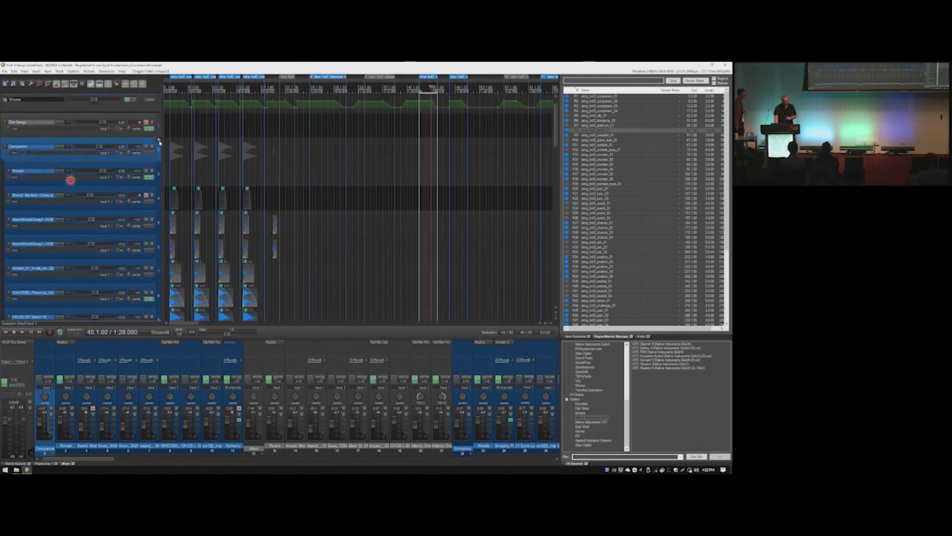
{"action": "left_click", "coordinate": [158, 141]}
{"action": "left_click", "coordinate": [158, 142]}
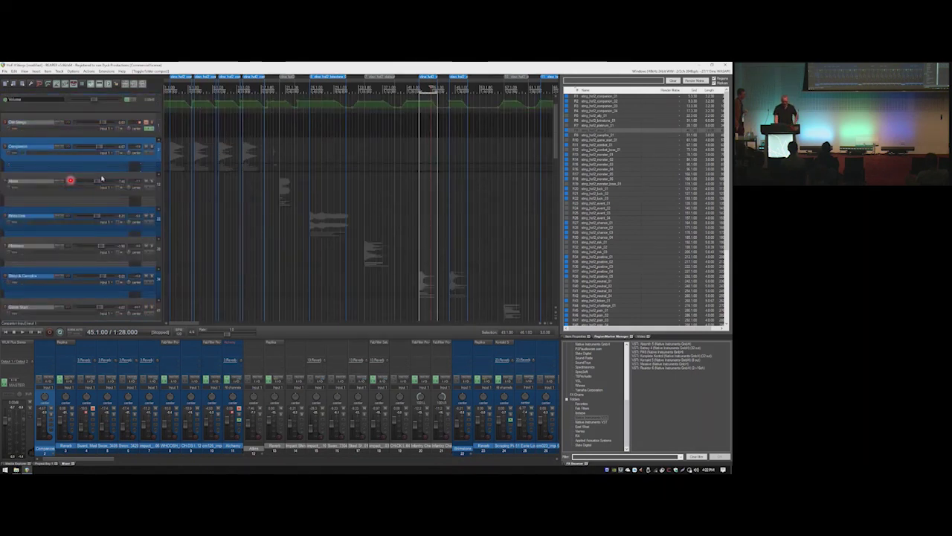
{"action": "left_click", "coordinate": [92, 179]}
{"action": "left_click", "coordinate": [13, 219]}
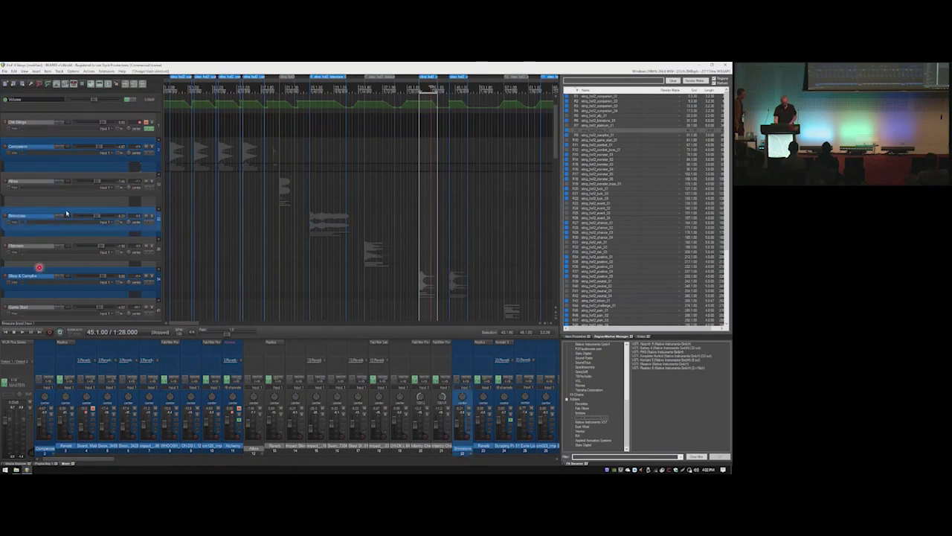
{"action": "left_click", "coordinate": [35, 246]}
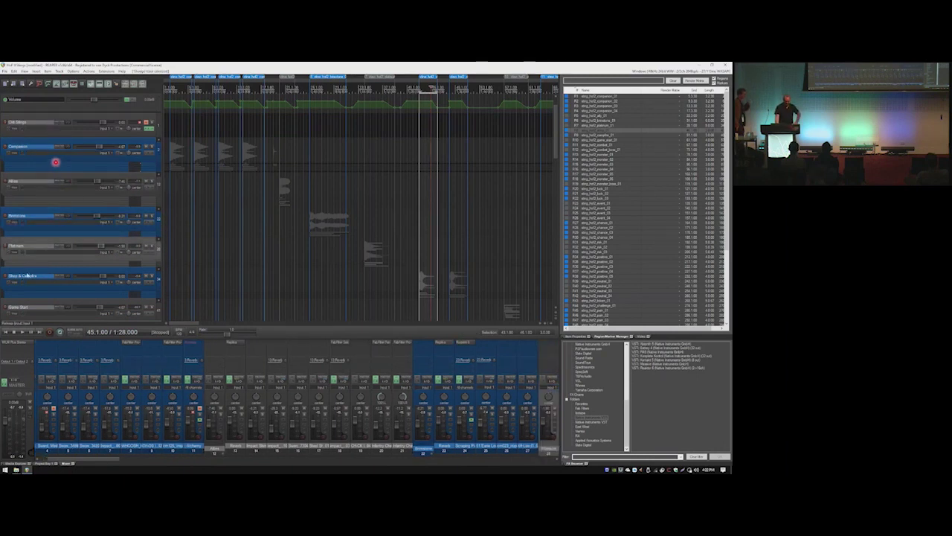
{"action": "left_click", "coordinate": [34, 270]}
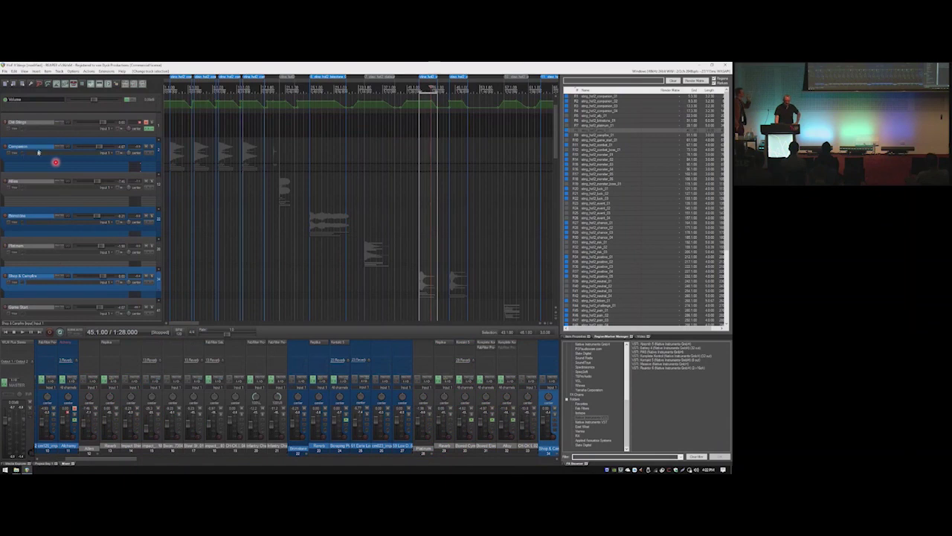
{"action": "left_click", "coordinate": [55, 161]}
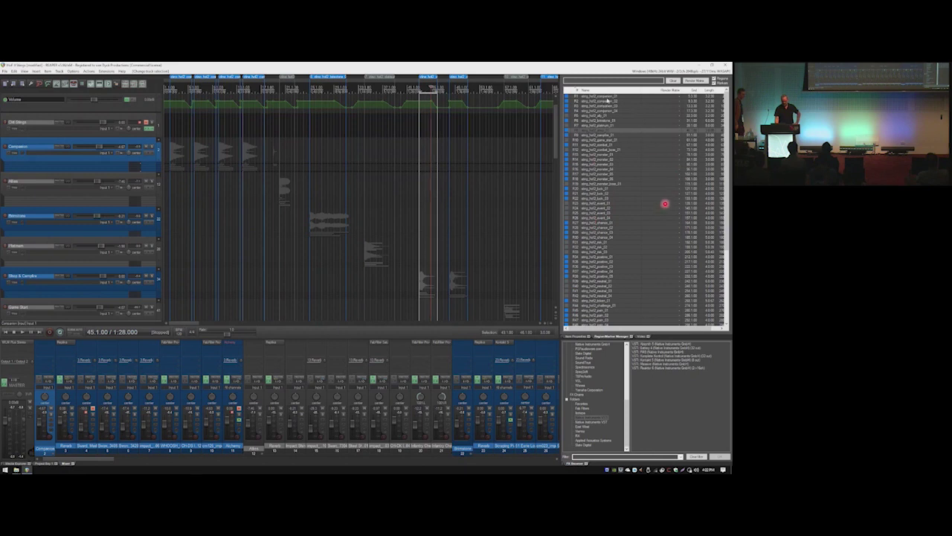
Step: Audition the companion_01, ally_01 and shop_01 regions from the region list, and stop playback
{"action": "key", "text": "Home"}
{"action": "key", "text": "space"}
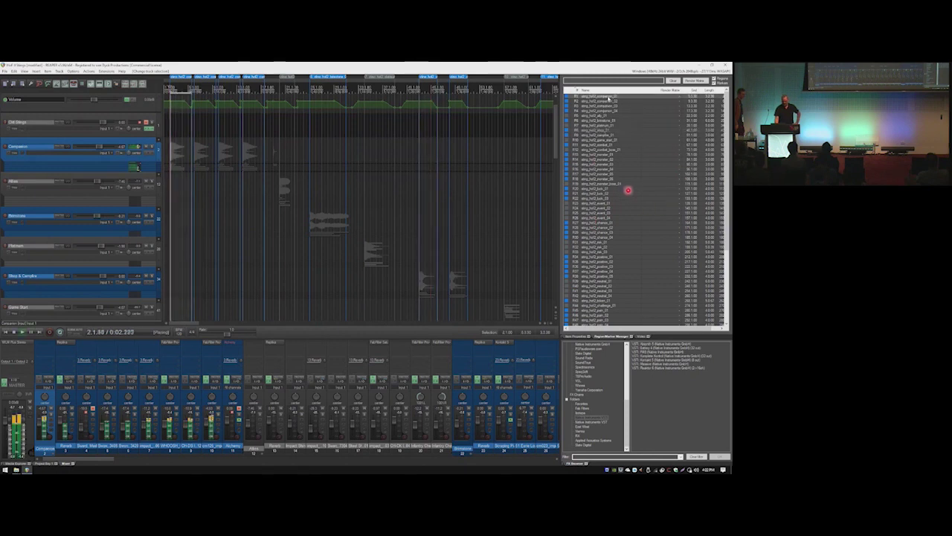
{"action": "left_click", "coordinate": [599, 116]}
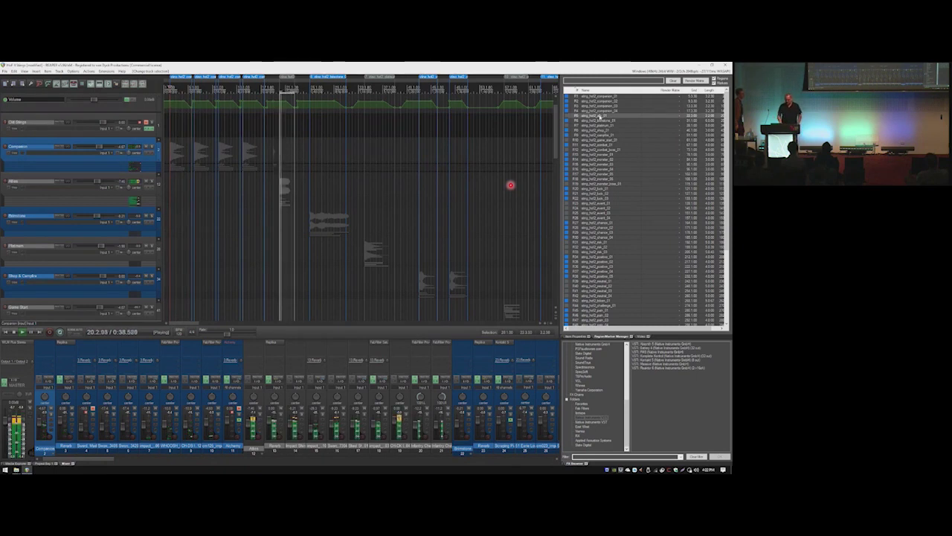
{"action": "key", "text": "6"}
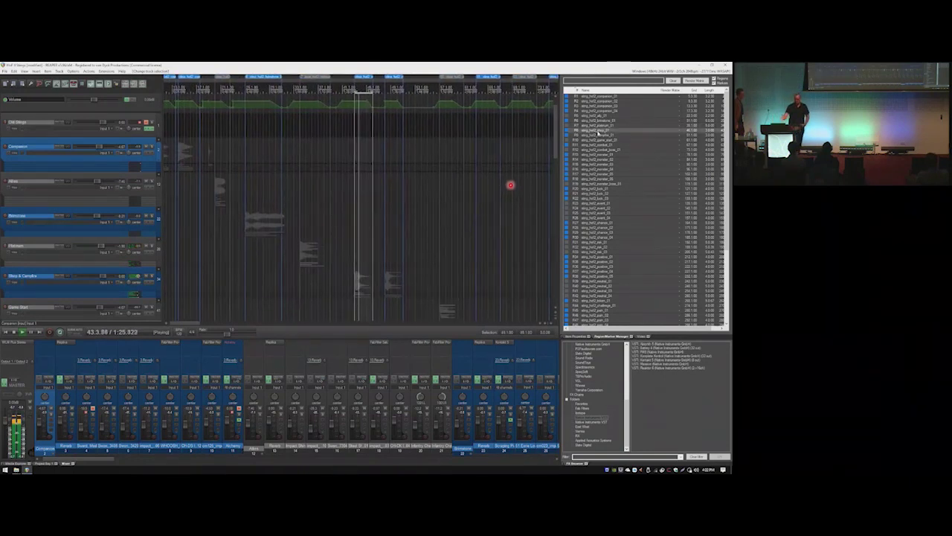
{"action": "key", "text": "space"}
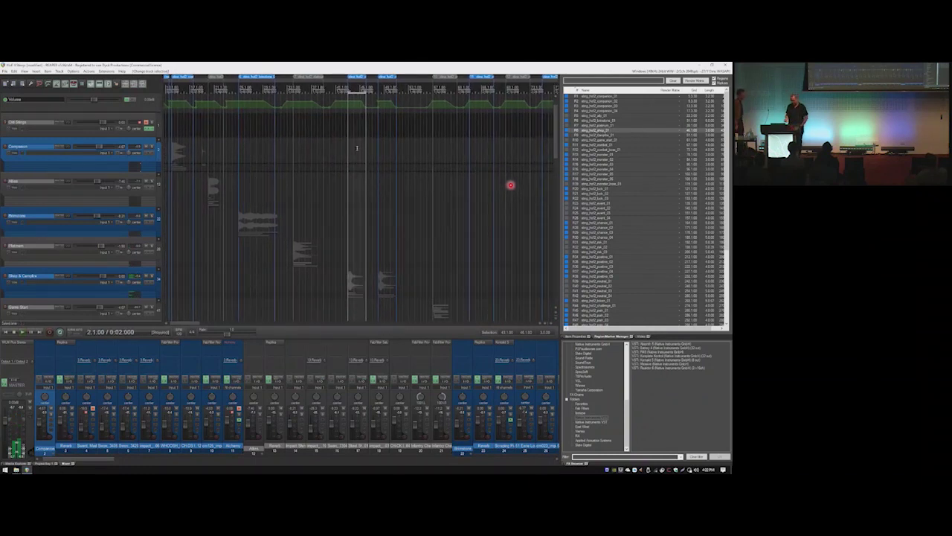
Step: Expand the Shop & Campfire folder track at the shop_01 region and insert a new track above its Reverb child track
{"action": "left_click", "coordinate": [359, 149]}
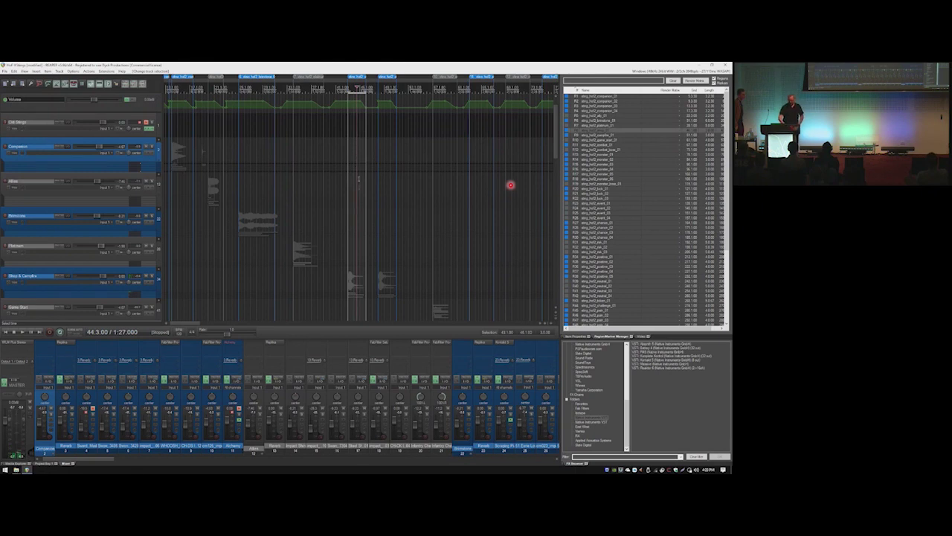
{"action": "scroll", "coordinate": [354, 272], "scroll_direction": "up", "scroll_amount": 6}
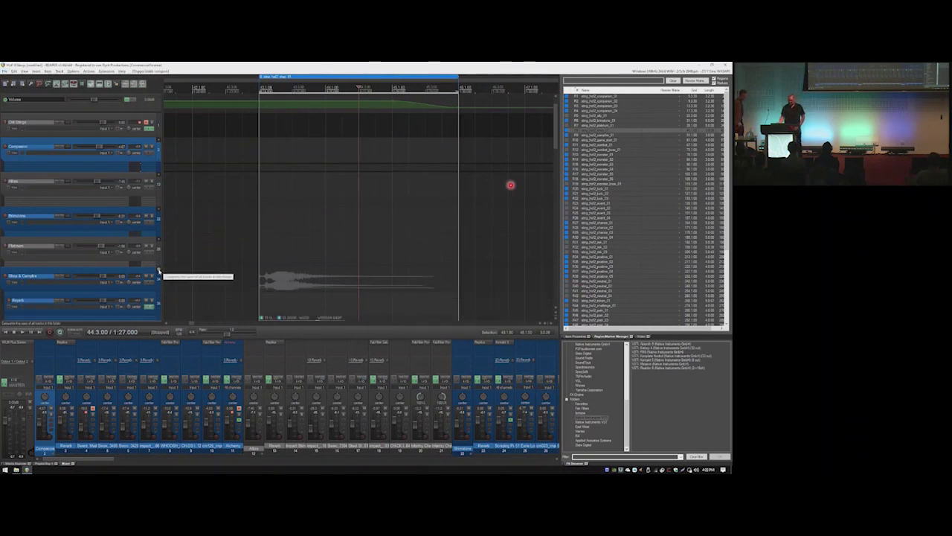
{"action": "scroll", "coordinate": [66, 296], "scroll_direction": "down", "scroll_amount": 1}
{"action": "scroll", "coordinate": [66, 296], "scroll_direction": "down", "scroll_amount": 5}
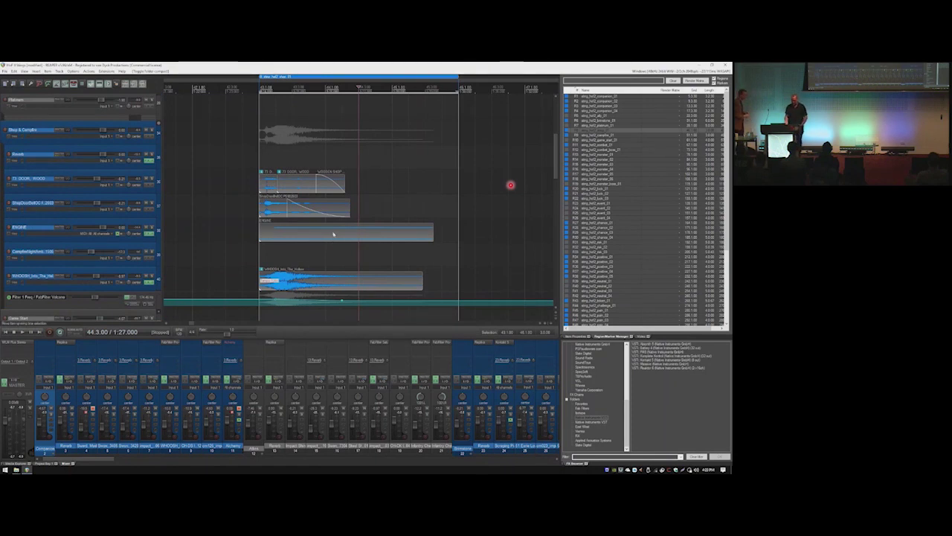
{"action": "left_click", "coordinate": [112, 128]}
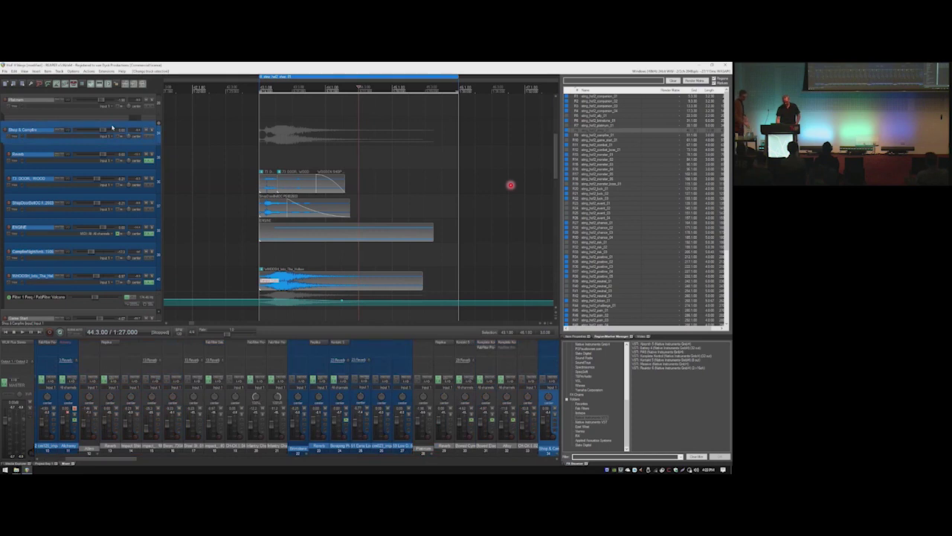
{"action": "key", "text": "ctrl+t"}
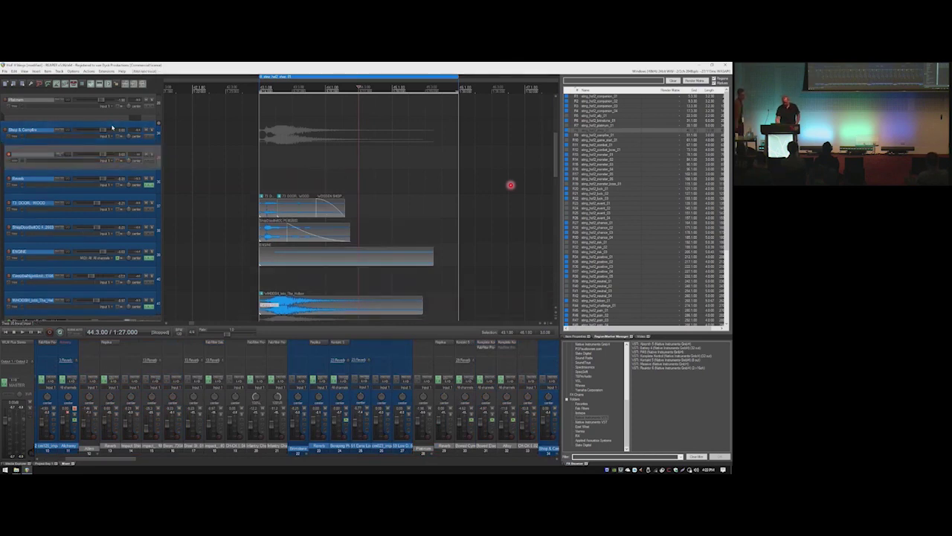
Step: Search the media library for "gun m16" and insert one shot from a Colt M16A2 machine gun recording on the new track
{"action": "left_click", "coordinate": [19, 463]}
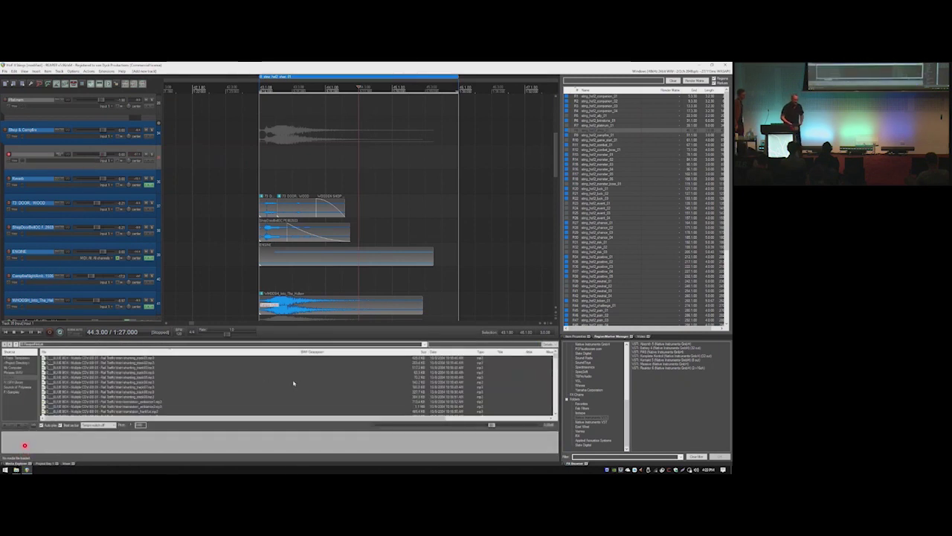
{"action": "scroll", "coordinate": [190, 383], "scroll_direction": "down", "scroll_amount": 5}
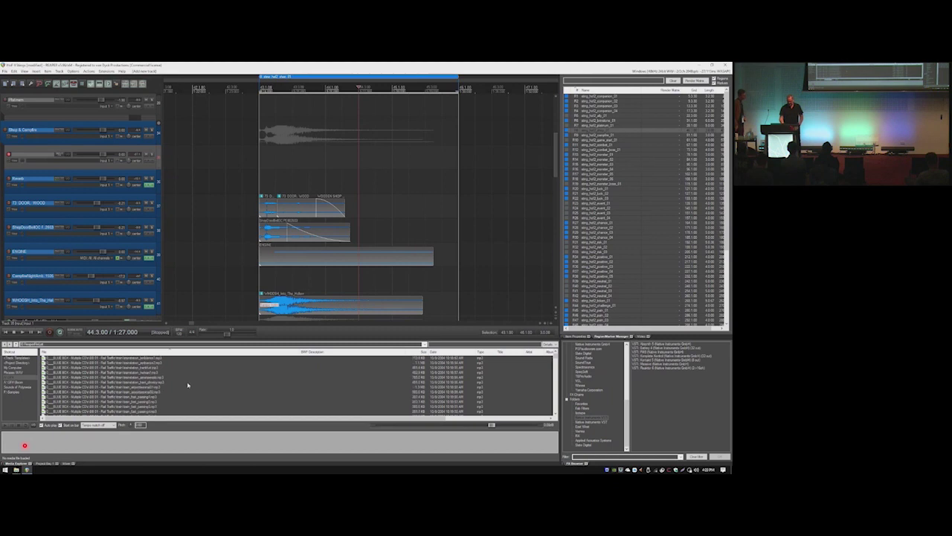
{"action": "scroll", "coordinate": [187, 377], "scroll_direction": "down", "scroll_amount": 8}
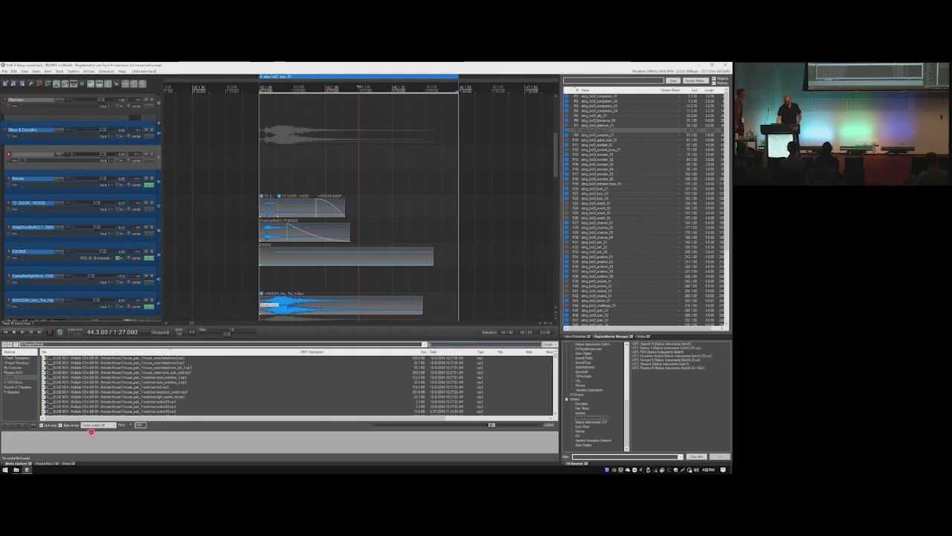
{"action": "left_click", "coordinate": [452, 343]}
{"action": "type", "text": "gun m16"}
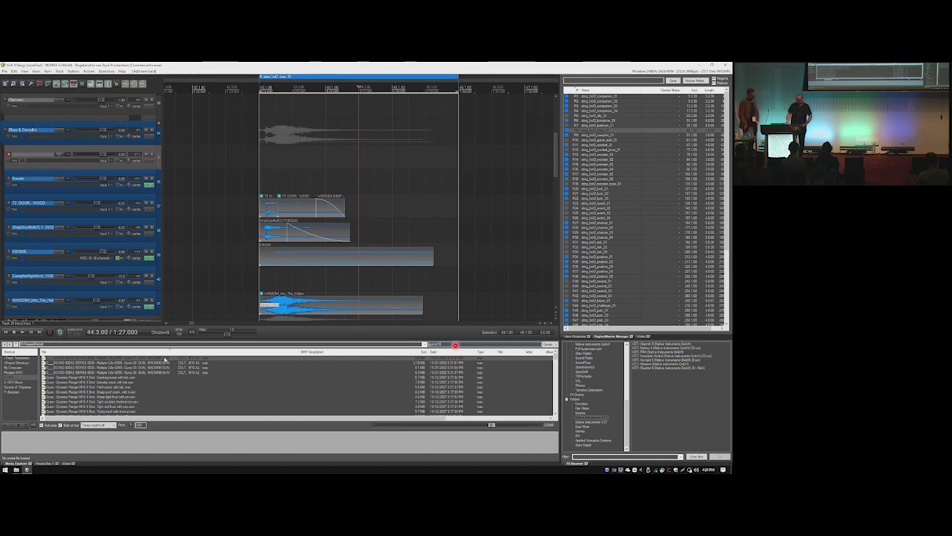
{"action": "left_click", "coordinate": [240, 360]}
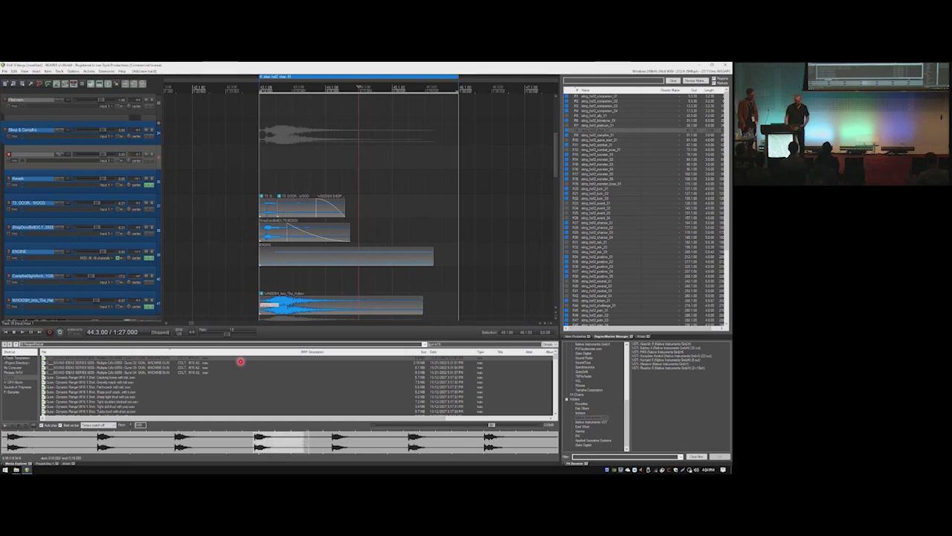
{"action": "left_click_drag", "start_coordinate": [277, 444], "coordinate": [309, 166]}
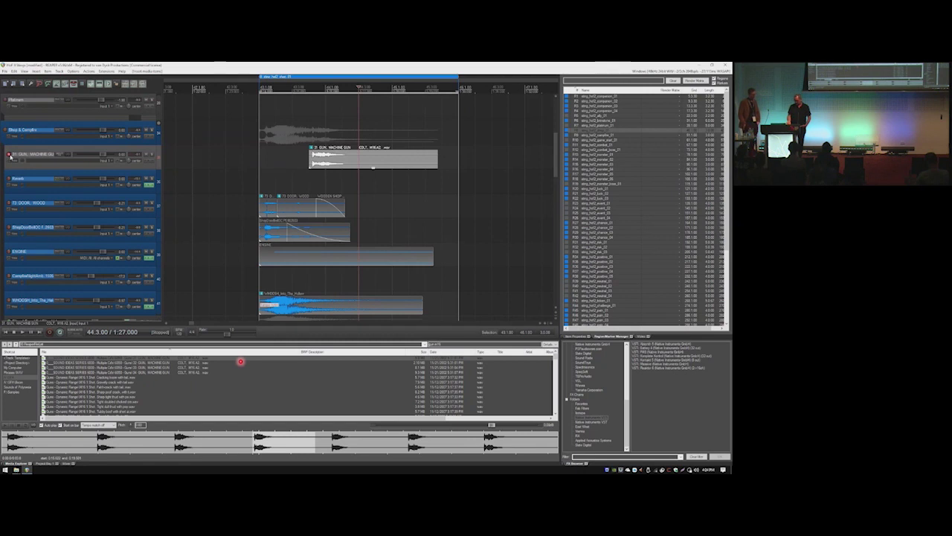
Step: Play the shop sting from just before its start with the added gunshot, and select the gun item
{"action": "left_click", "coordinate": [246, 158]}
{"action": "key", "text": "space"}
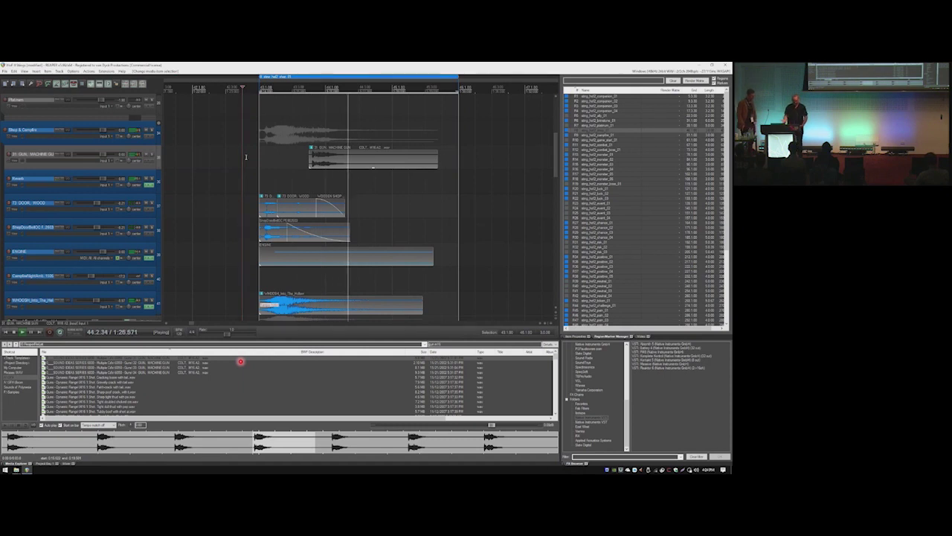
{"action": "key", "text": "space"}
{"action": "left_click", "coordinate": [318, 162]}
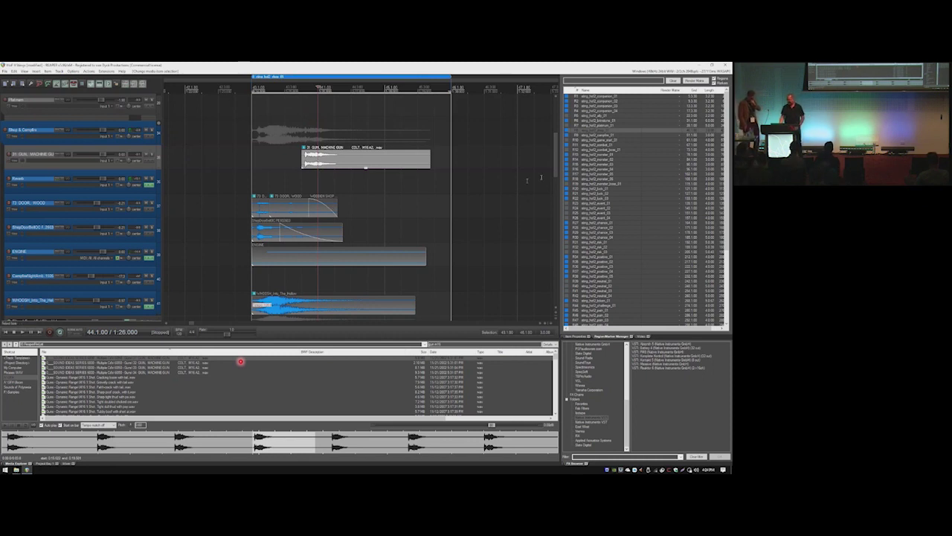
Step: Set the shop_01 region to render the master mix, and render it as a WAV file over the existing one
{"action": "right_click", "coordinate": [668, 132]}
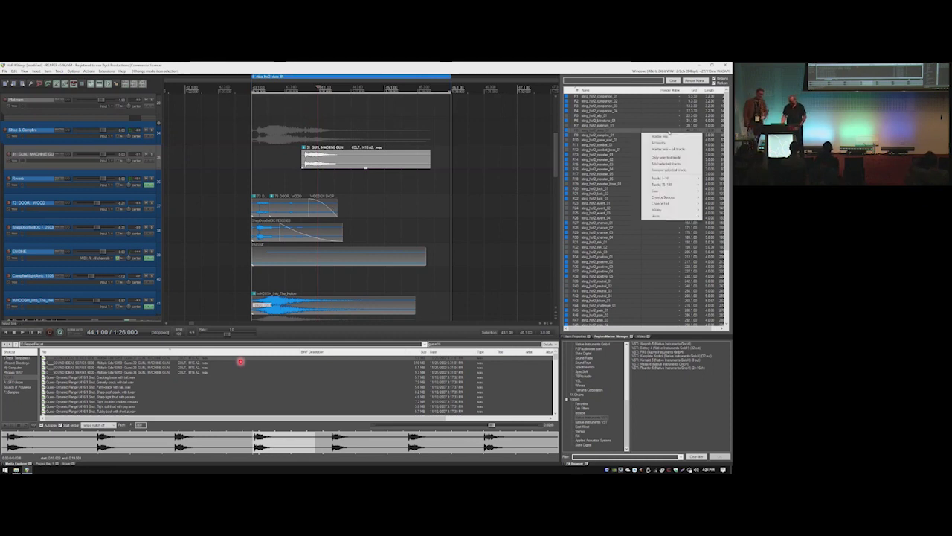
{"action": "left_click", "coordinate": [667, 137]}
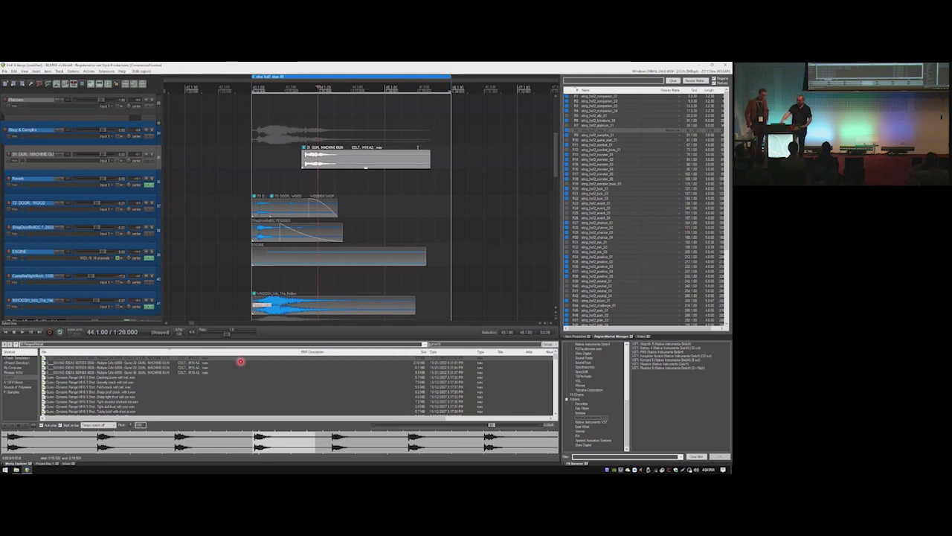
{"action": "left_click", "coordinate": [406, 187]}
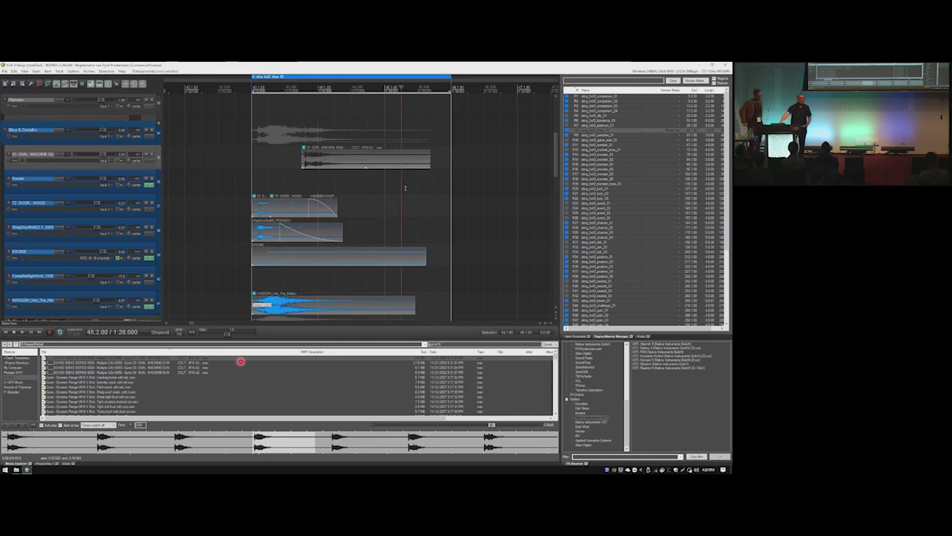
{"action": "key", "text": "ctrl+alt+r"}
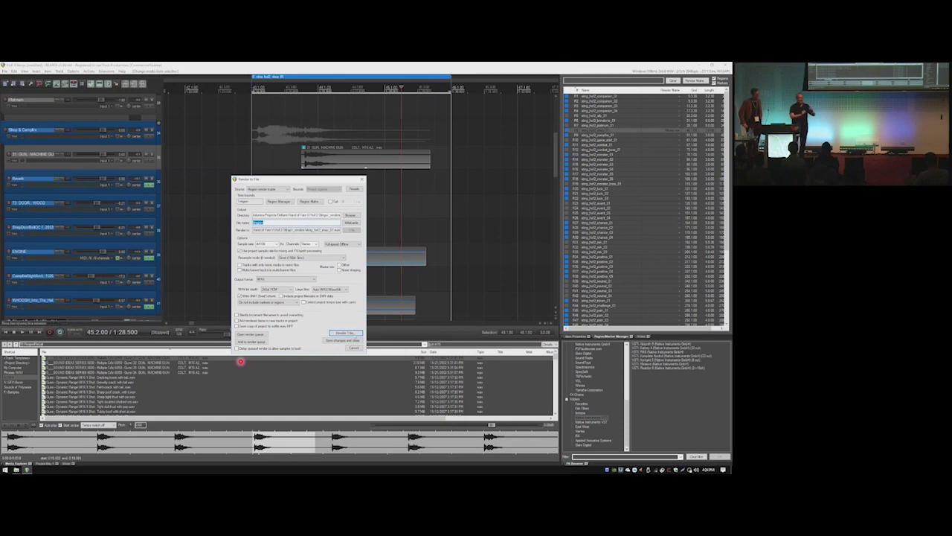
{"action": "left_click", "coordinate": [345, 332]}
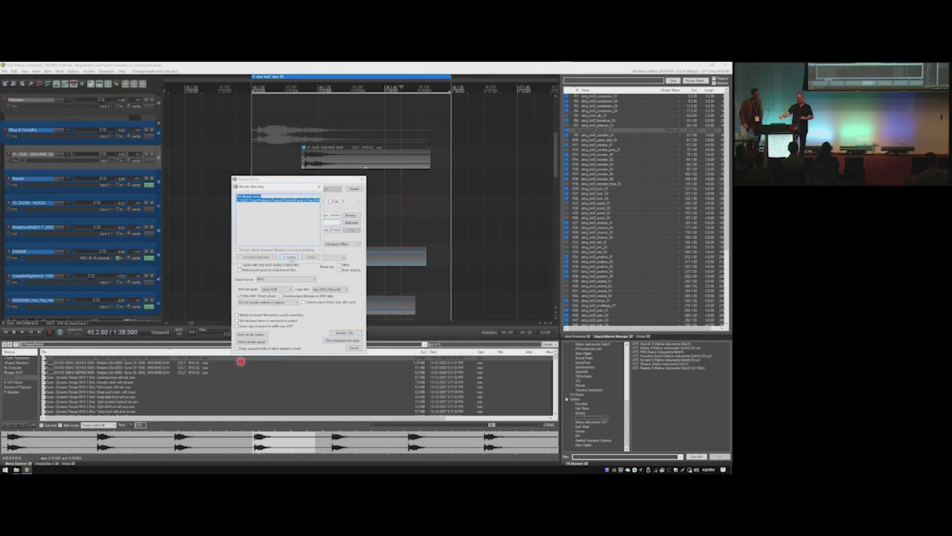
{"action": "key", "text": "Return"}
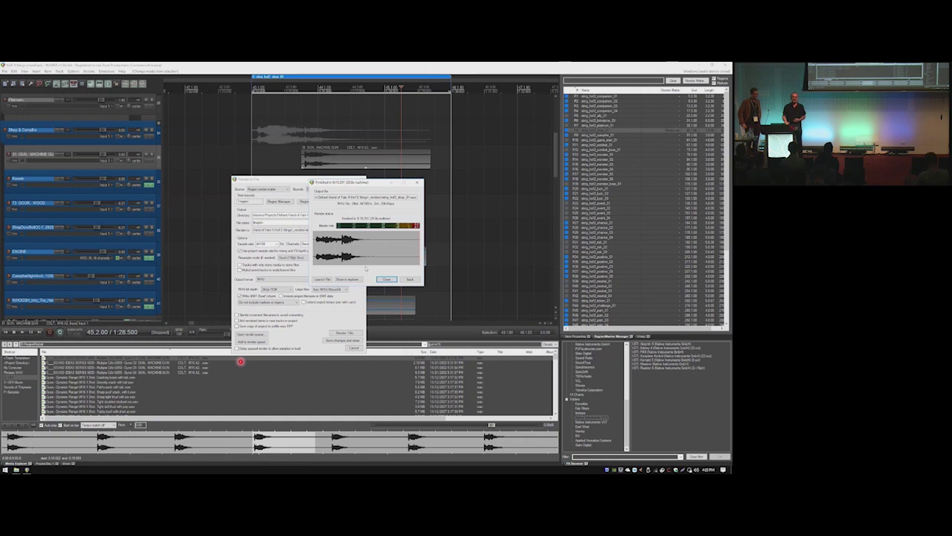
Step: Play the rendered shop_01 file from its output folder in the media player, and close the render settings with changes saved
{"action": "left_click", "coordinate": [353, 280]}
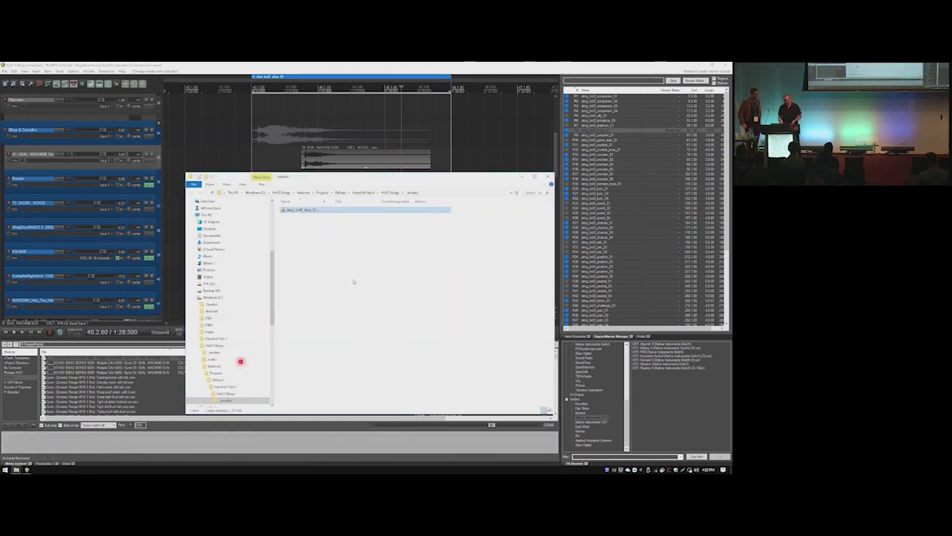
{"action": "double_click", "coordinate": [297, 212]}
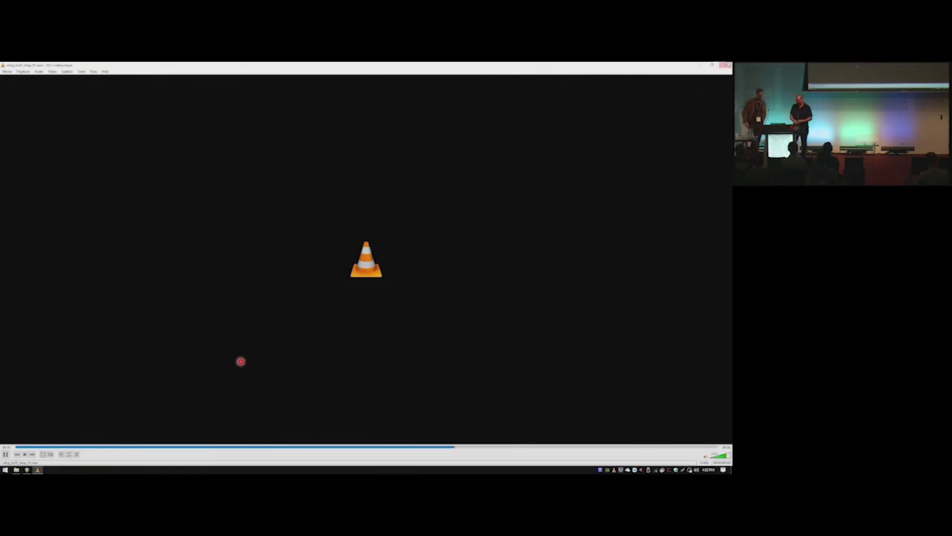
{"action": "left_click", "coordinate": [725, 64]}
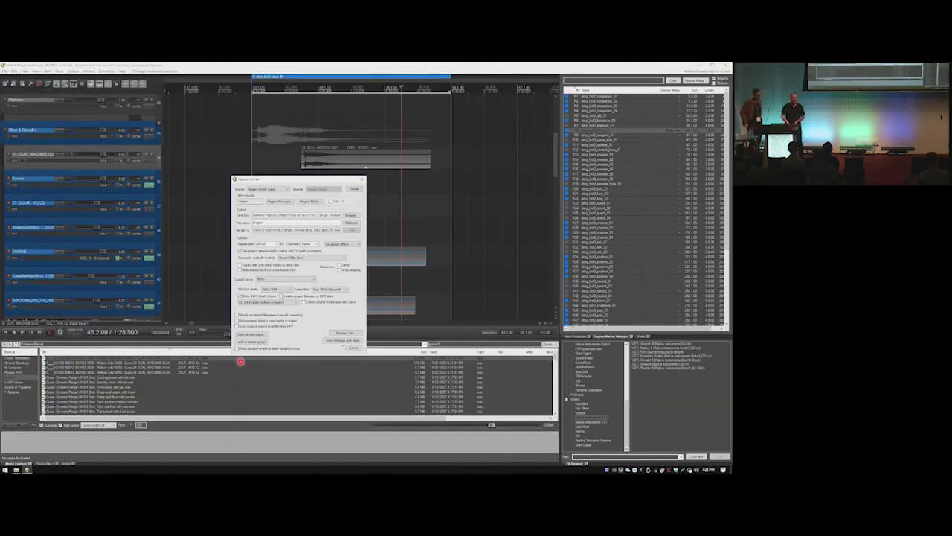
{"action": "left_click", "coordinate": [342, 342]}
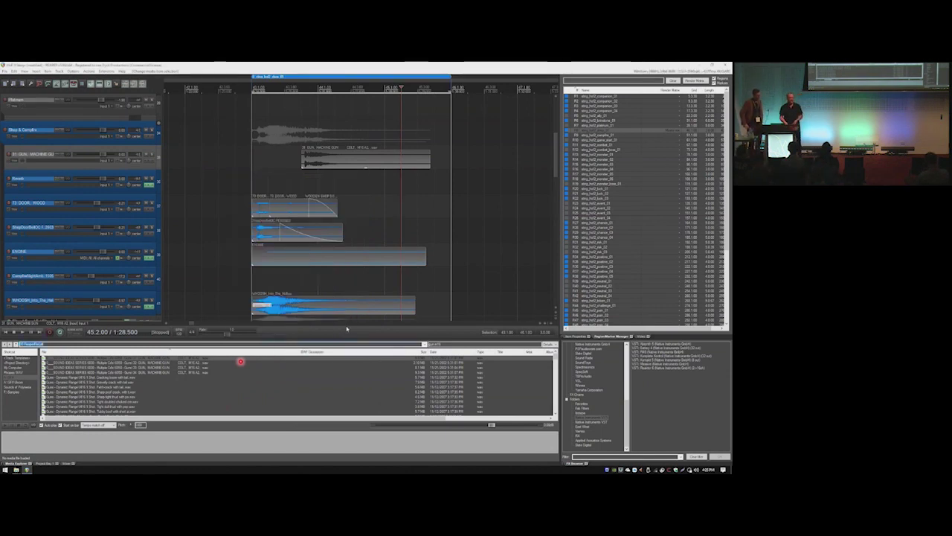
Step: Collapse the shop and campfire folder track, and set the regions from shop_01 through monster_06 to render the master mix
{"action": "left_click", "coordinate": [159, 125]}
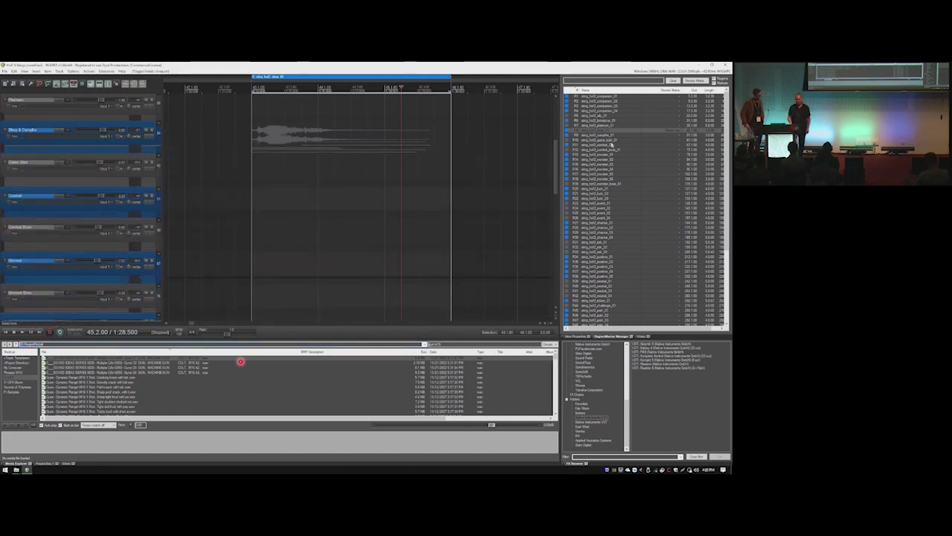
{"action": "left_click", "coordinate": [614, 179], "text": "shift"}
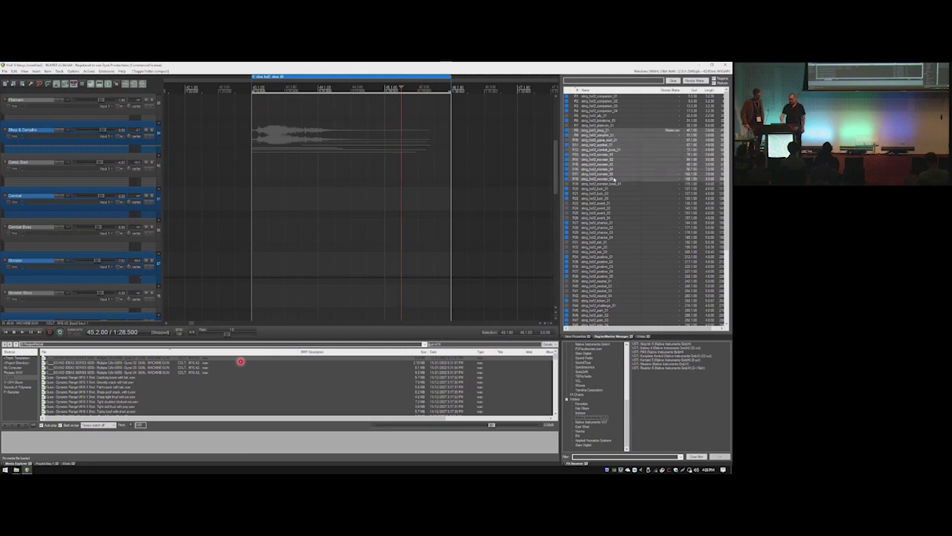
{"action": "right_click", "coordinate": [676, 138]}
{"action": "left_click", "coordinate": [674, 142]}
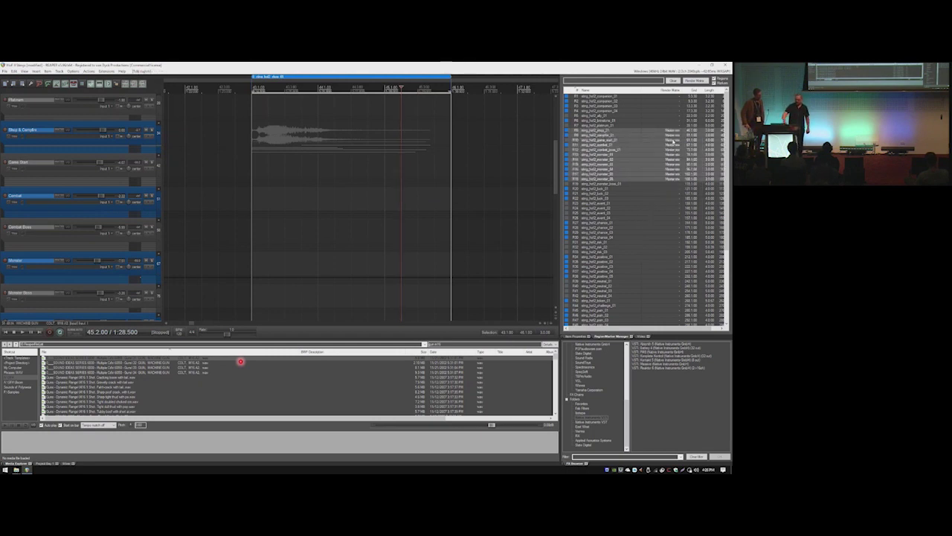
Step: Render the region matrix to WAV files, overwriting the existing file, and show them in the output folder with full file names
{"action": "left_click", "coordinate": [466, 174]}
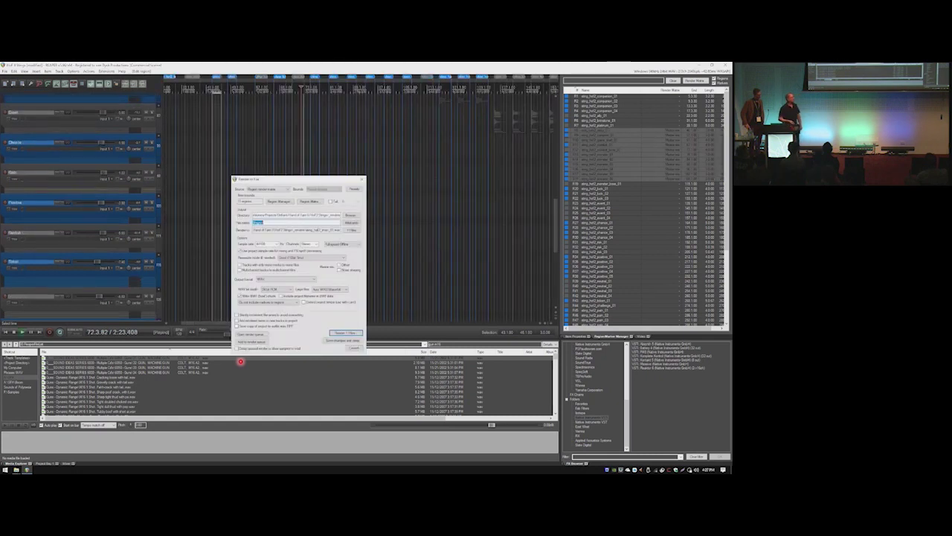
{"action": "left_click", "coordinate": [347, 333]}
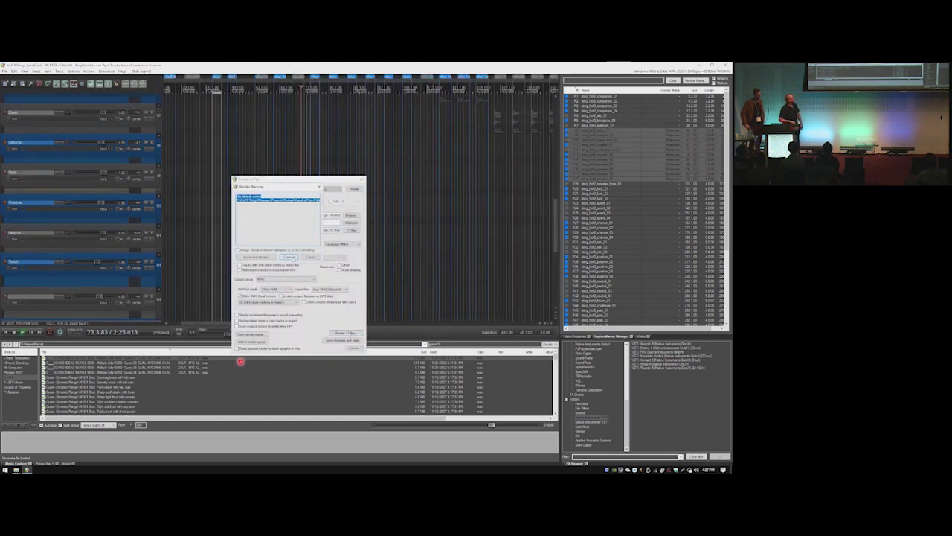
{"action": "key", "text": "Return"}
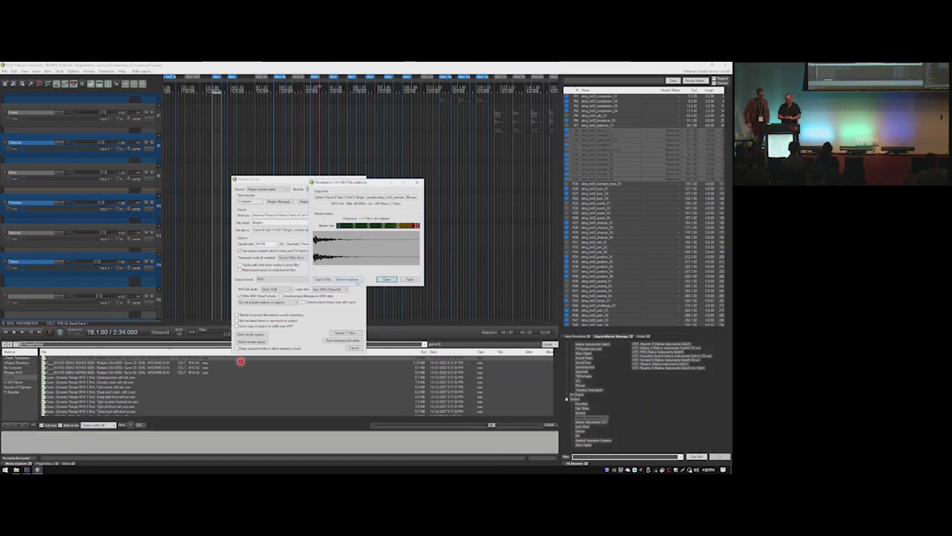
{"action": "left_click", "coordinate": [357, 281]}
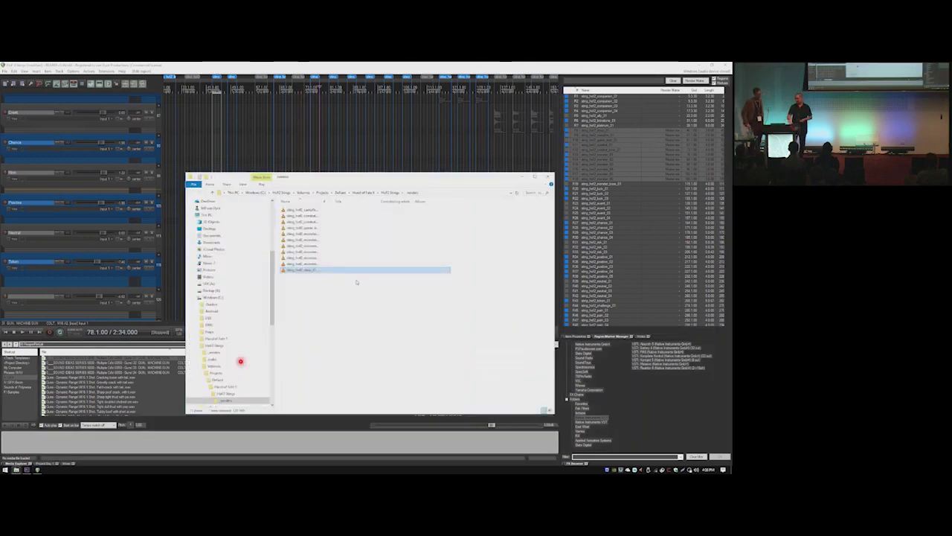
{"action": "left_click_drag", "start_coordinate": [325, 201], "coordinate": [348, 204]}
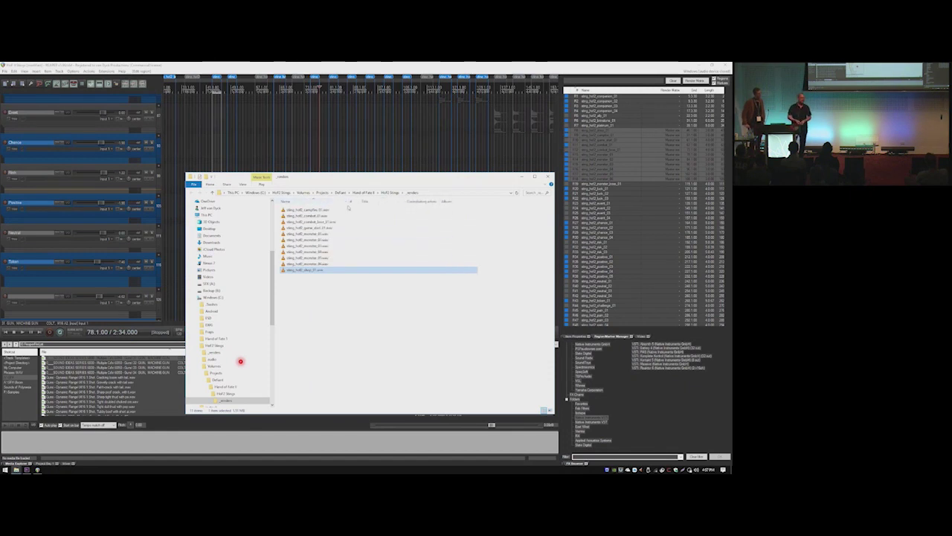